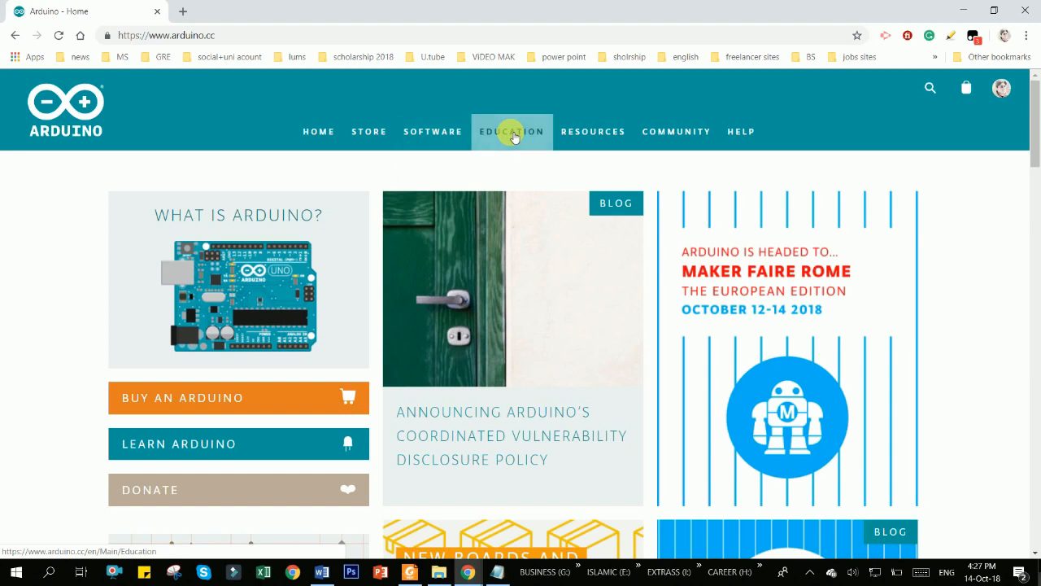
Get the Windows app version of the Arduino IDE from the Arduino software page, choosing to just download without contributing.
mouse_move(440, 135)
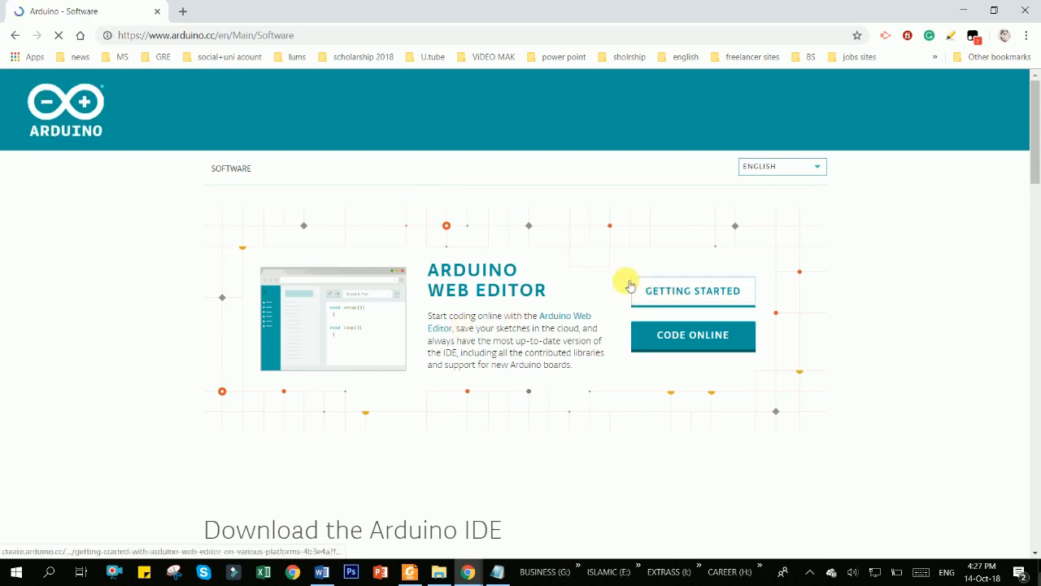
scroll(562, 301, "down", 4)
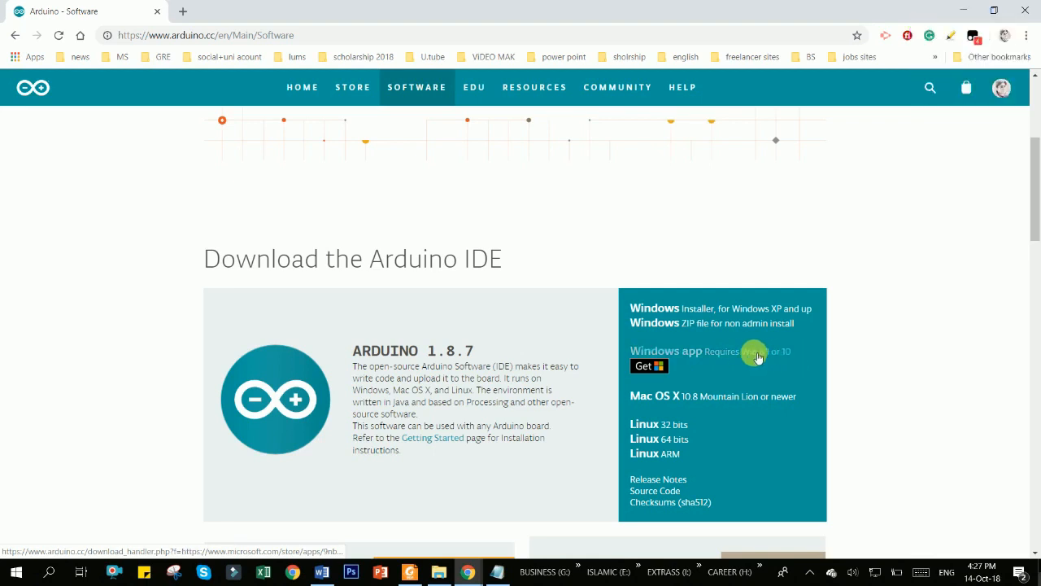
left_click(650, 351)
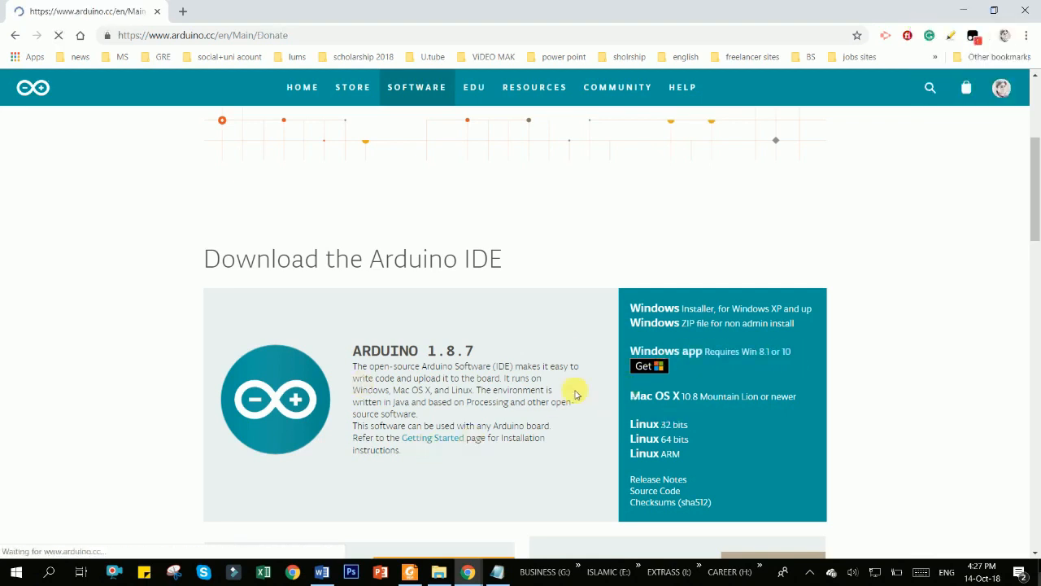
scroll(427, 347, "down", 3)
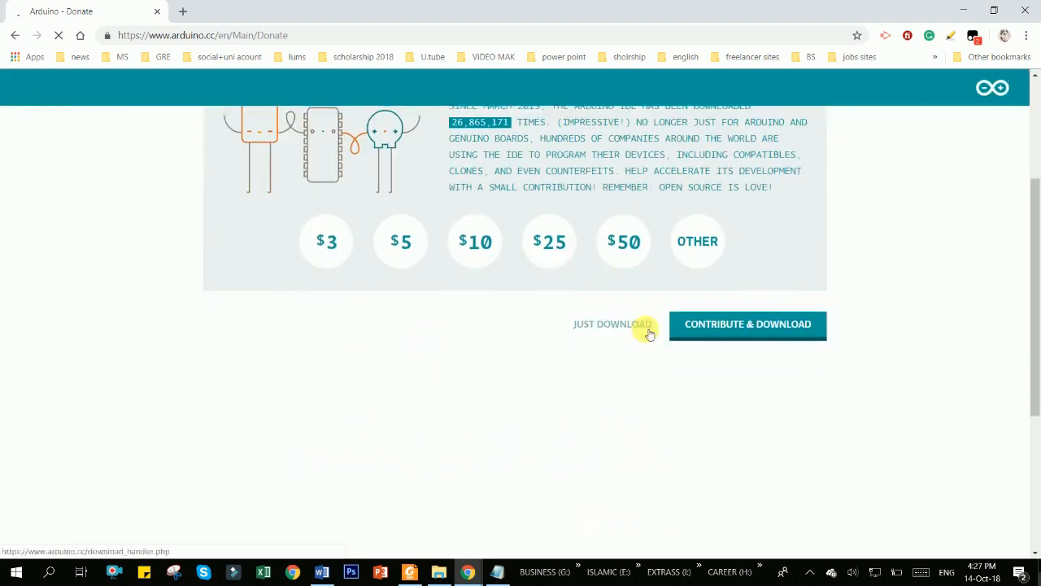
left_click(720, 330)
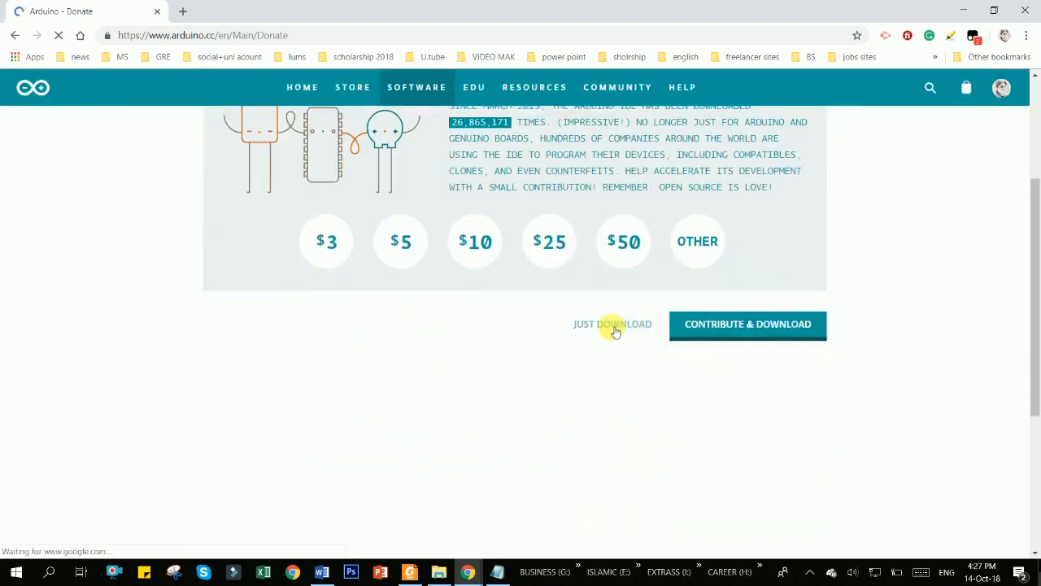
scroll(444, 350, "up", 3)
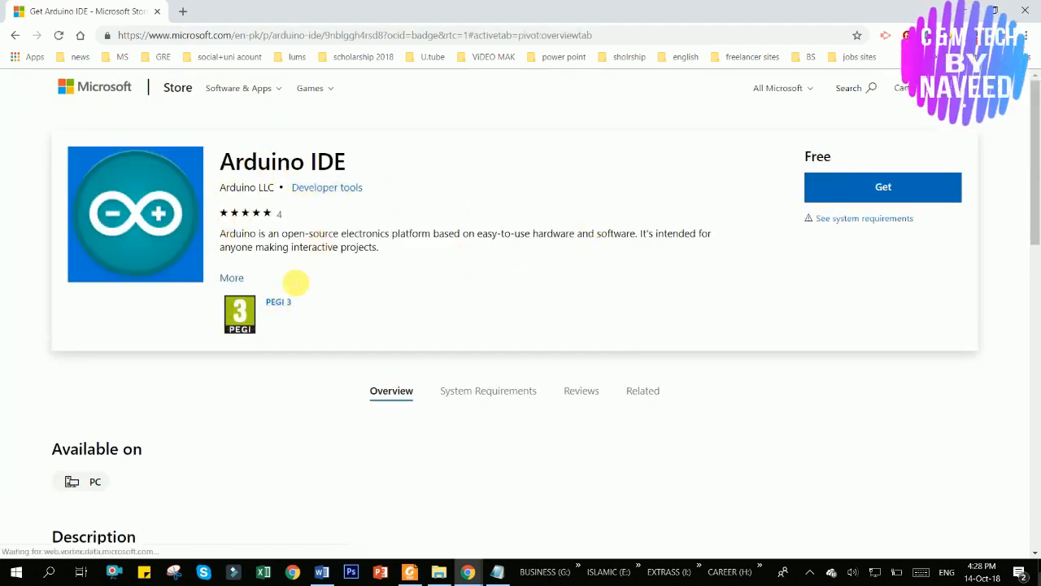
Read the Arduino IDE store listing's description and look over its screenshots.
scroll(348, 325, "down", 2)
scroll(229, 348, "down", 2)
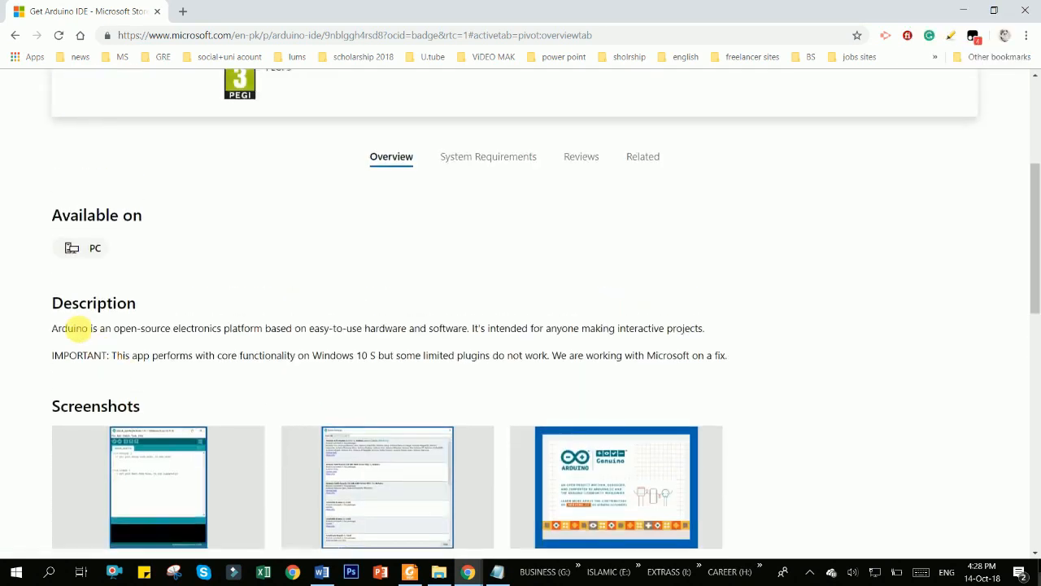
left_click_drag(62, 329, 728, 353)
scroll(728, 354, "down", 2)
scroll(728, 354, "down", 2)
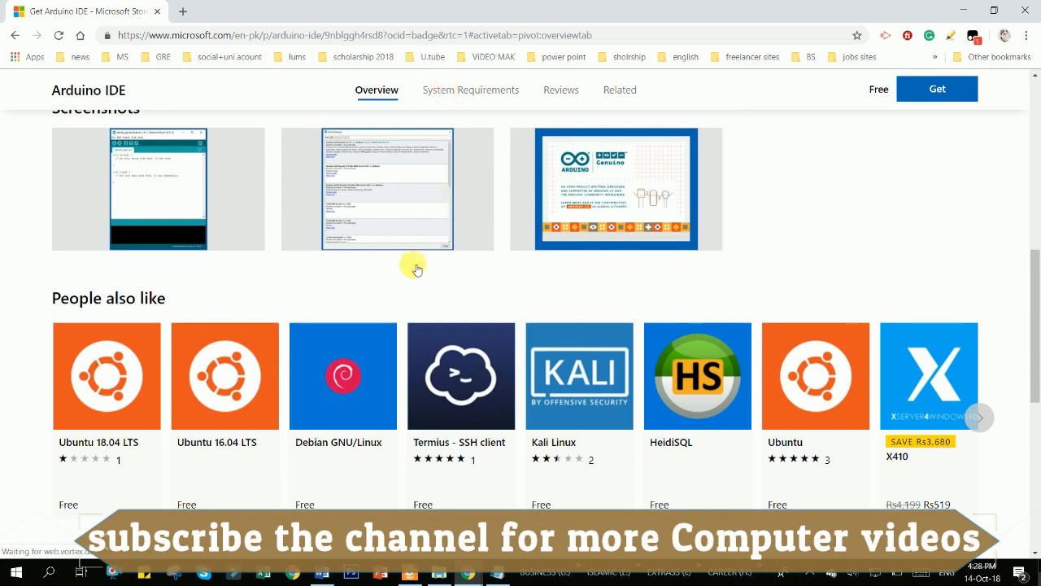
Check the minimum and recommended system requirements for the Arduino IDE, including operating system and architecture.
left_click(470, 89)
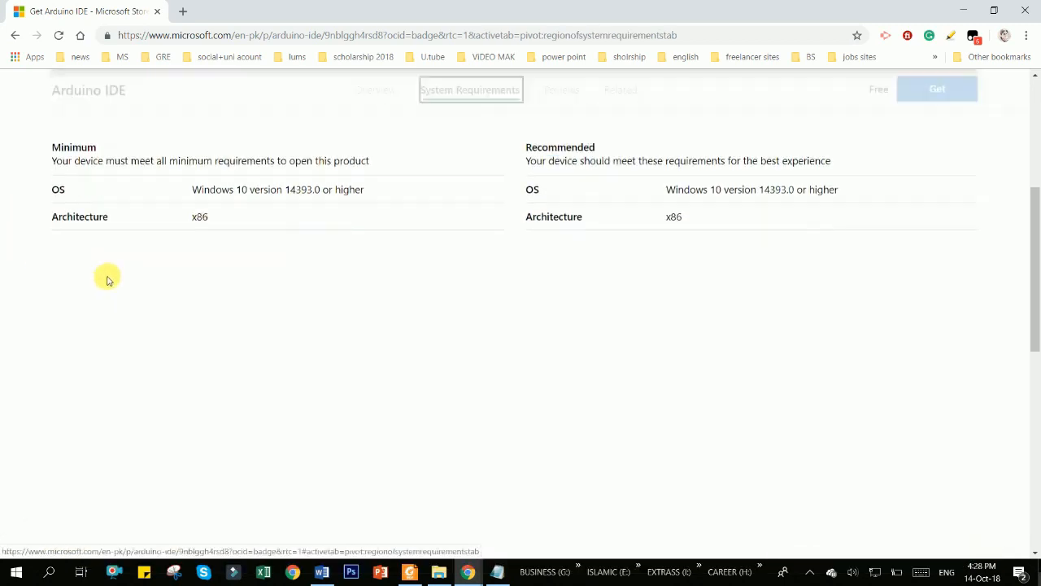
double_click(210, 220)
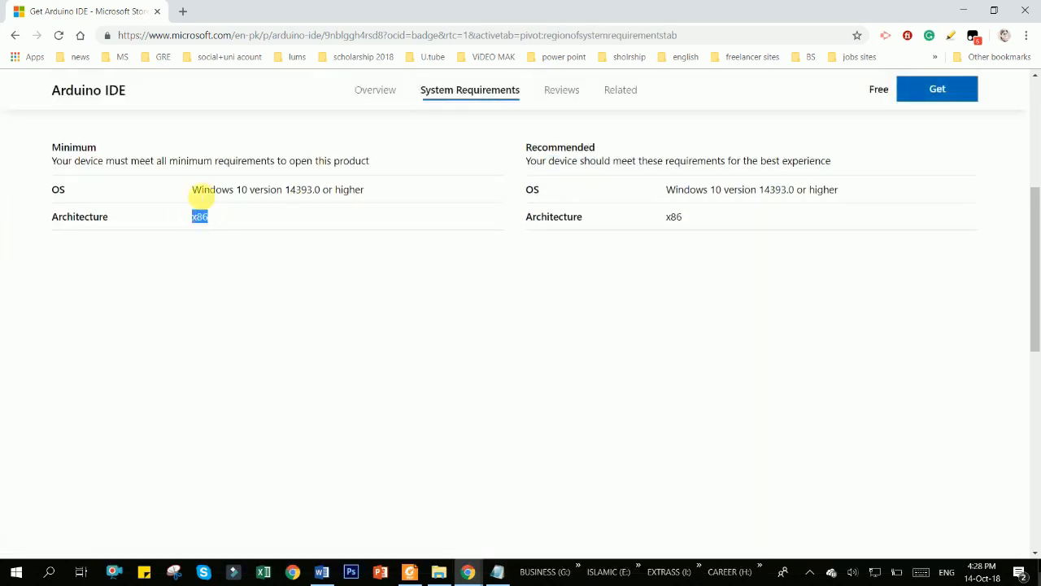
left_click_drag(202, 191, 374, 195)
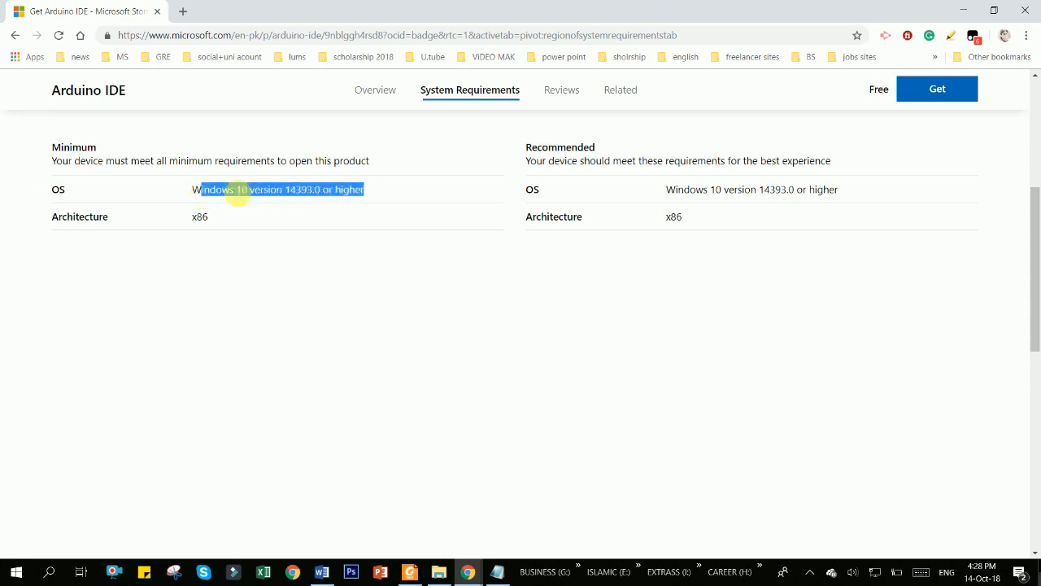
left_click_drag(658, 191, 478, 147)
left_click(400, 195)
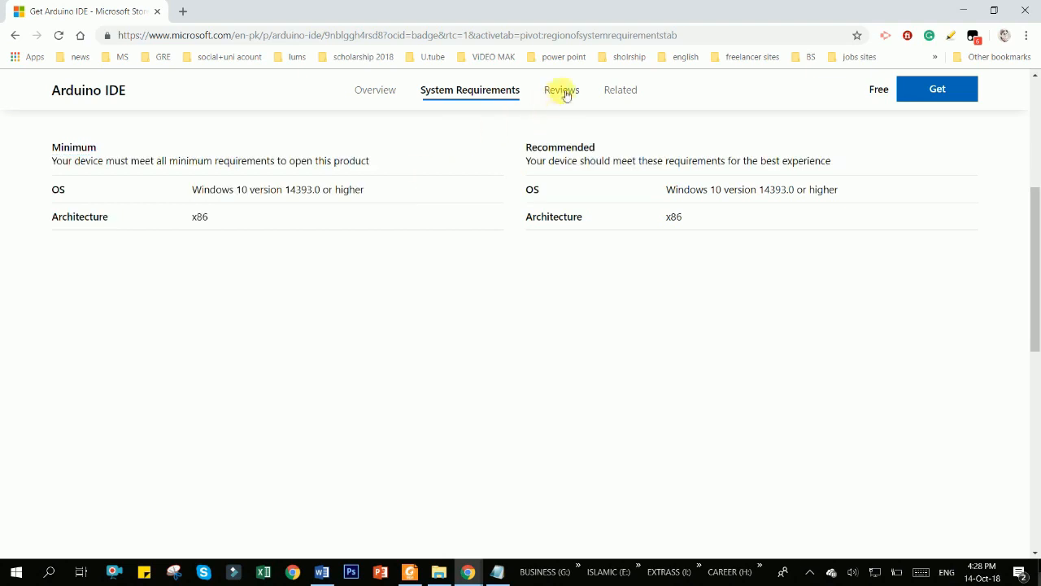
Examine the Arduino IDE's ratings and user reviews, and view its related apps.
left_click(561, 91)
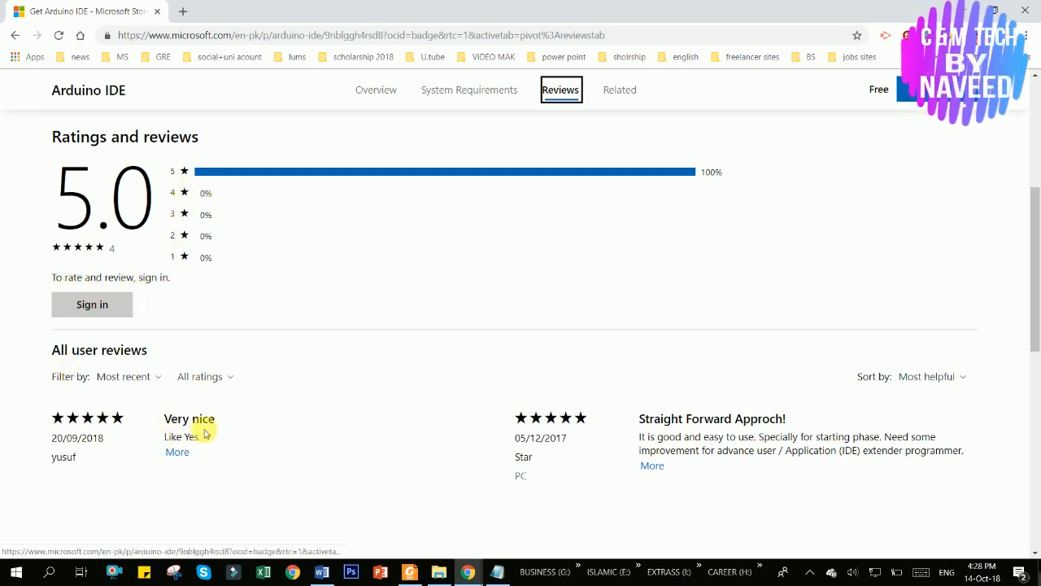
left_click_drag(207, 435, 169, 418)
left_click(520, 293)
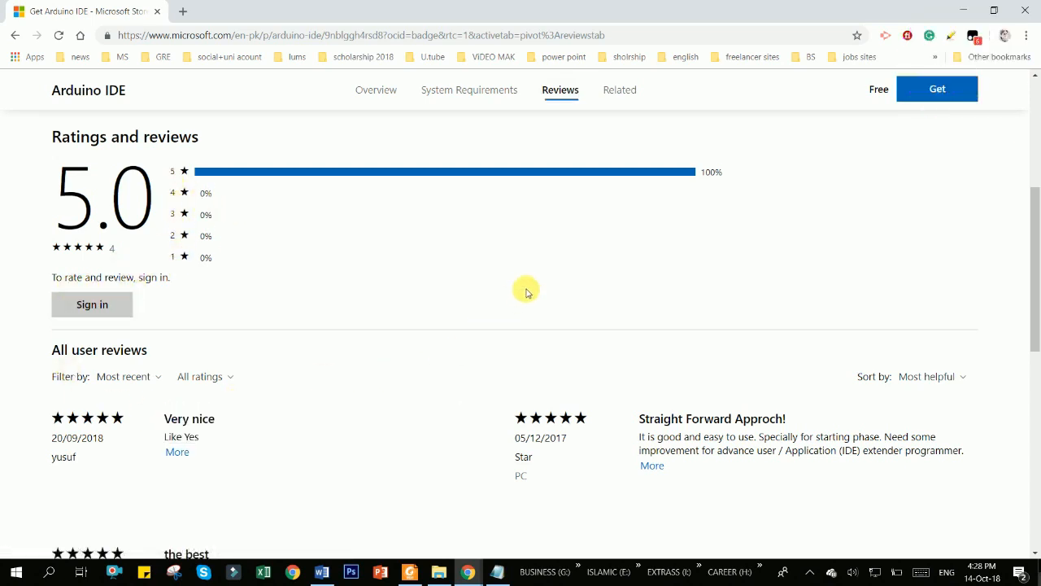
left_click(616, 94)
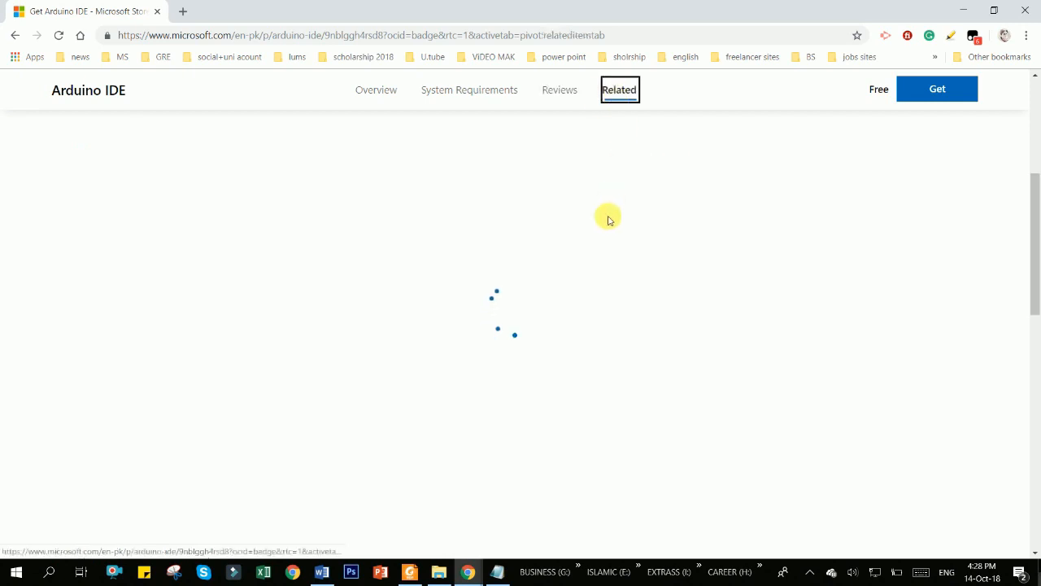
Get the free Arduino IDE from its web listing and allow the browser to switch to the Microsoft Store app.
scroll(610, 220, "up", 2)
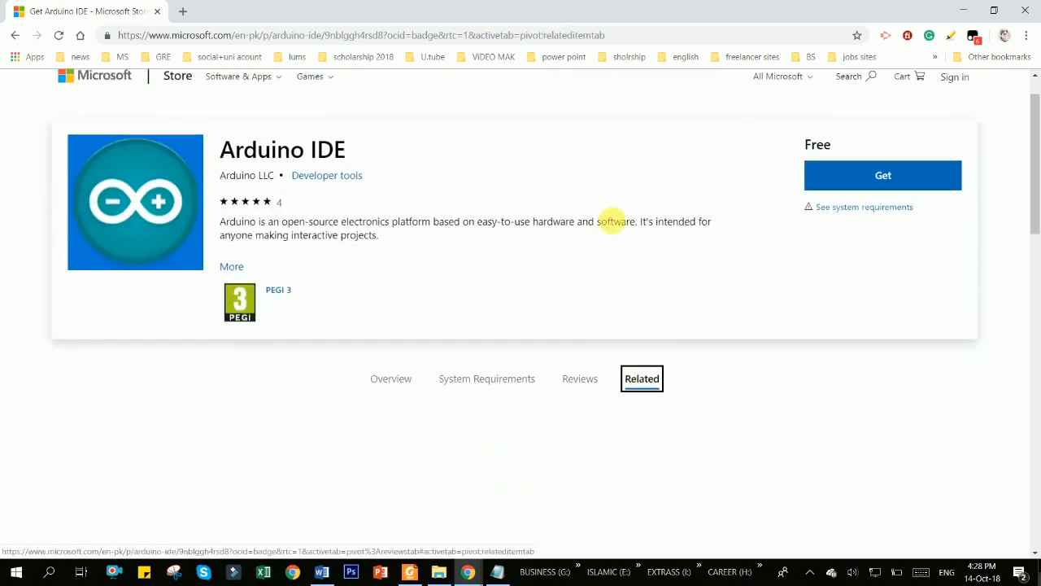
left_click(843, 180)
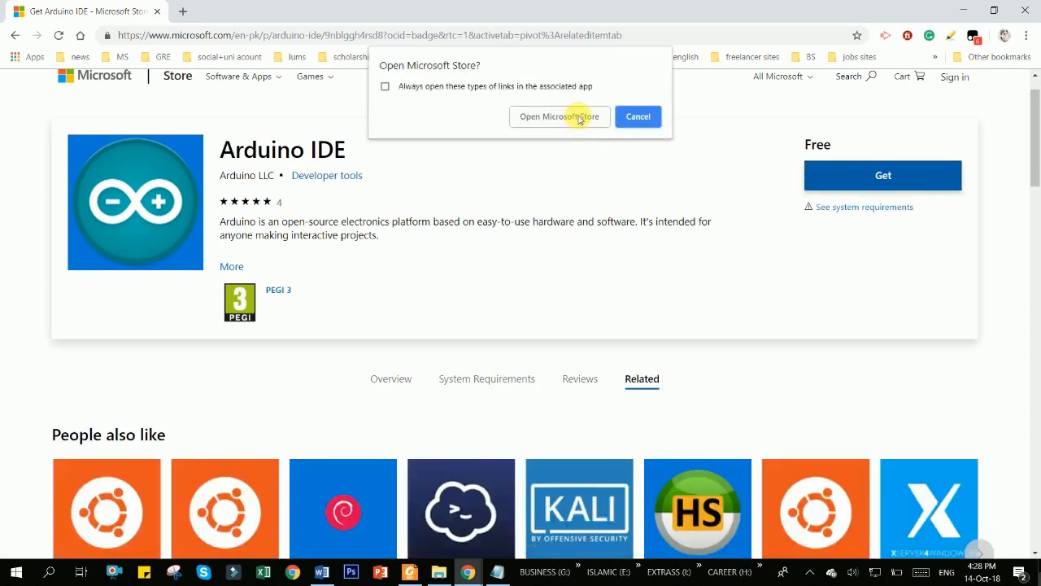
left_click(576, 116)
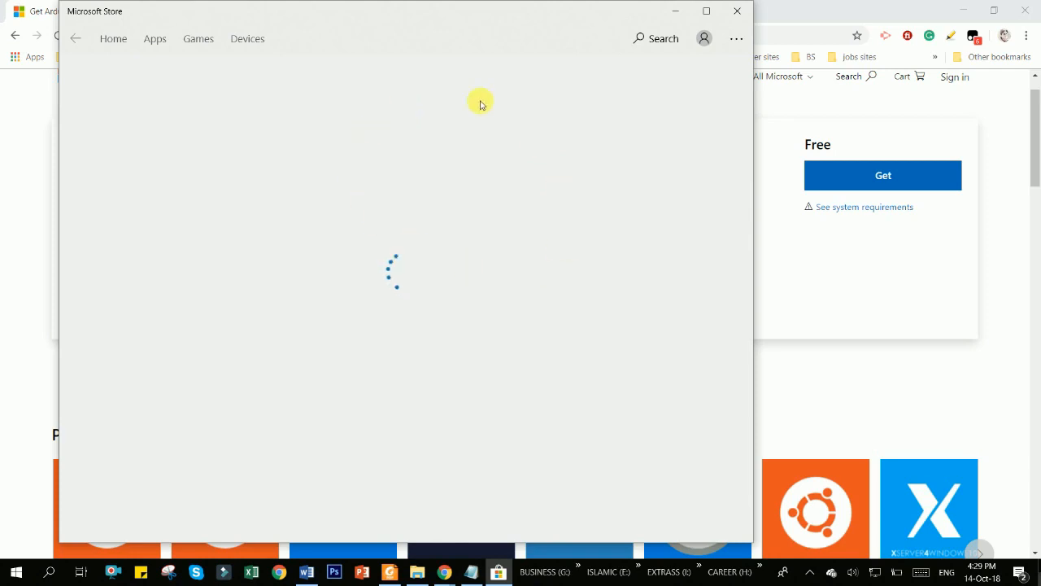
Install the free Arduino IDE from the Microsoft Store app and maximize the store window.
left_click_drag(374, 20, 360, 51)
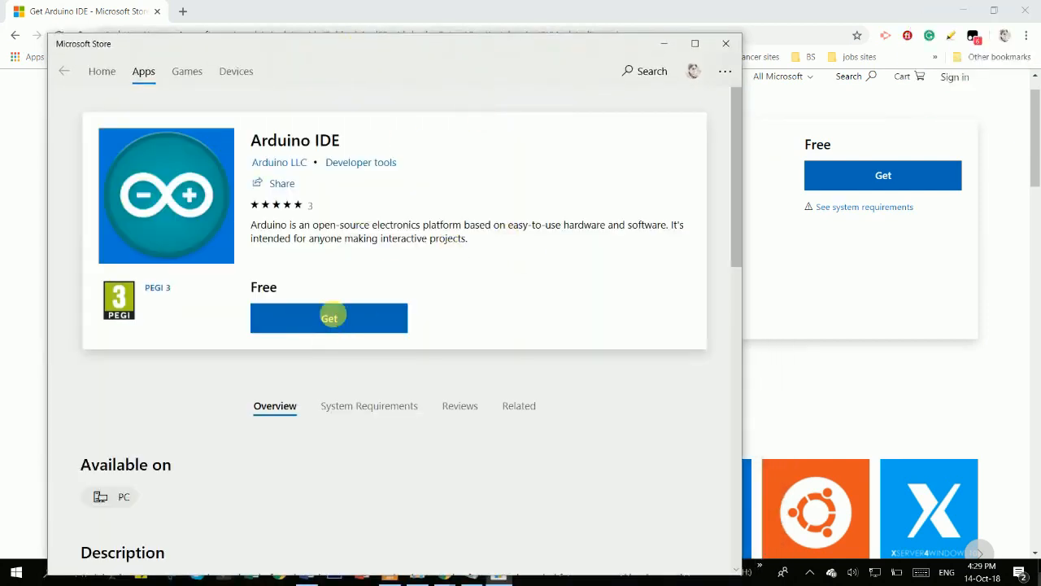
left_click(329, 319)
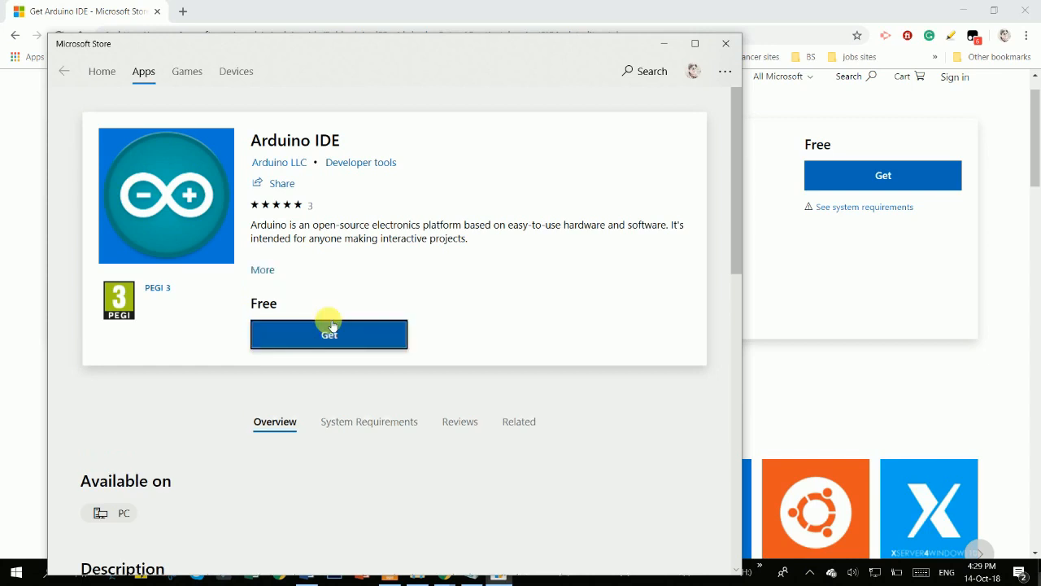
left_click(336, 341)
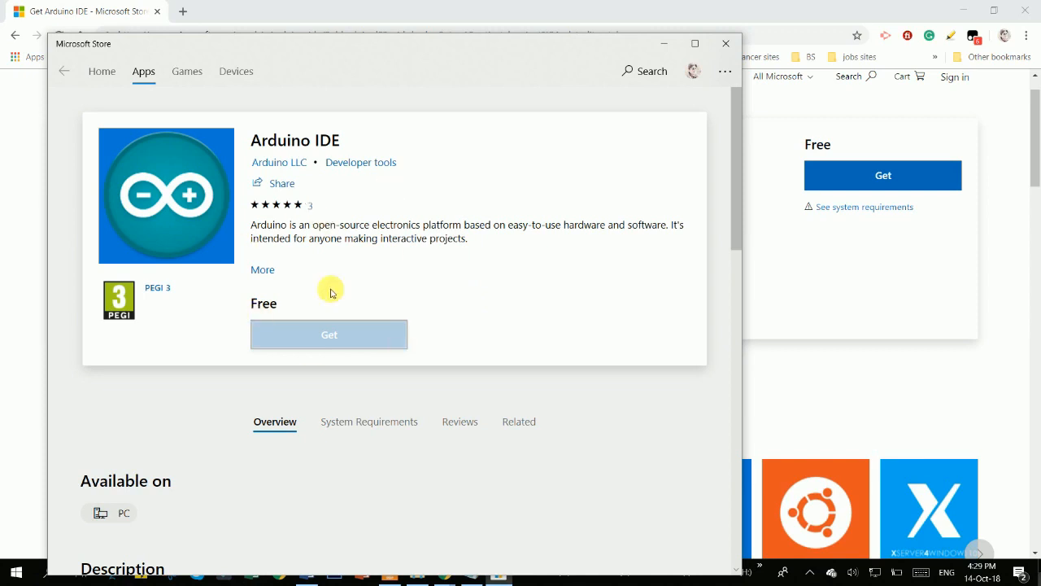
left_click(695, 44)
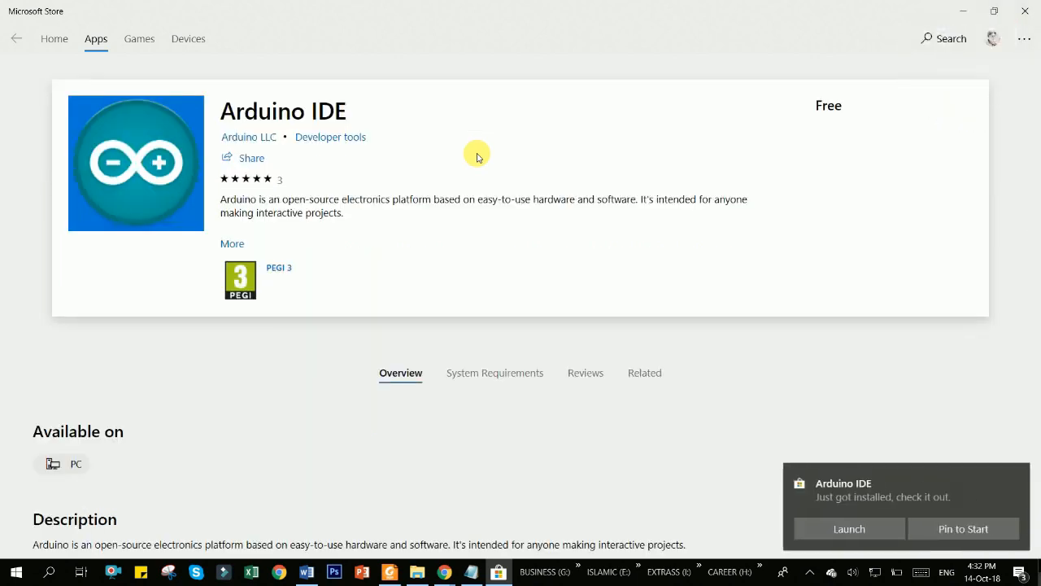
Launch the installed Arduino IDE and allow Java(TM) Platform SE binary through the firewall on public networks.
left_click(828, 533)
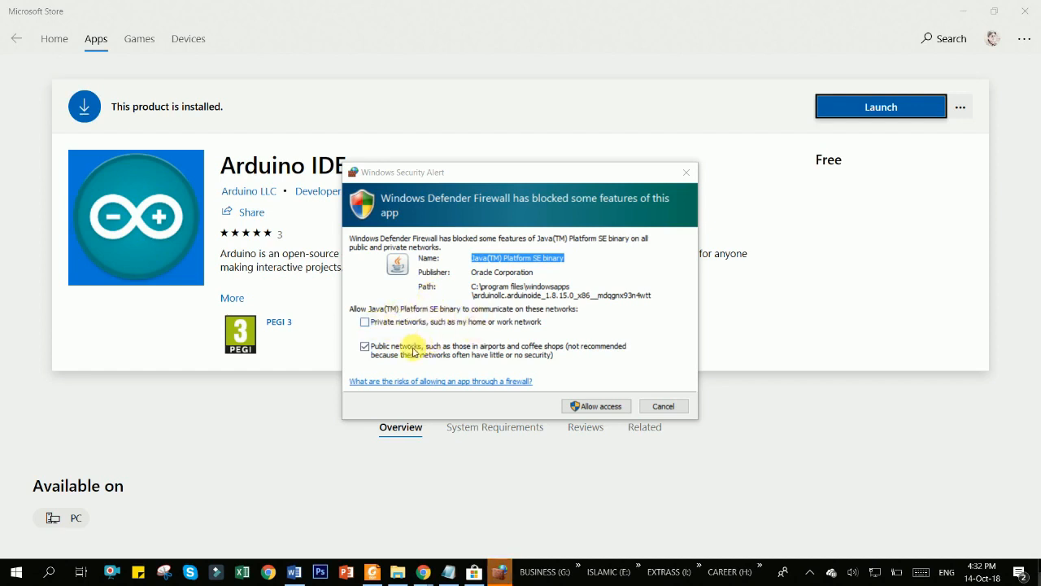
left_click(598, 407)
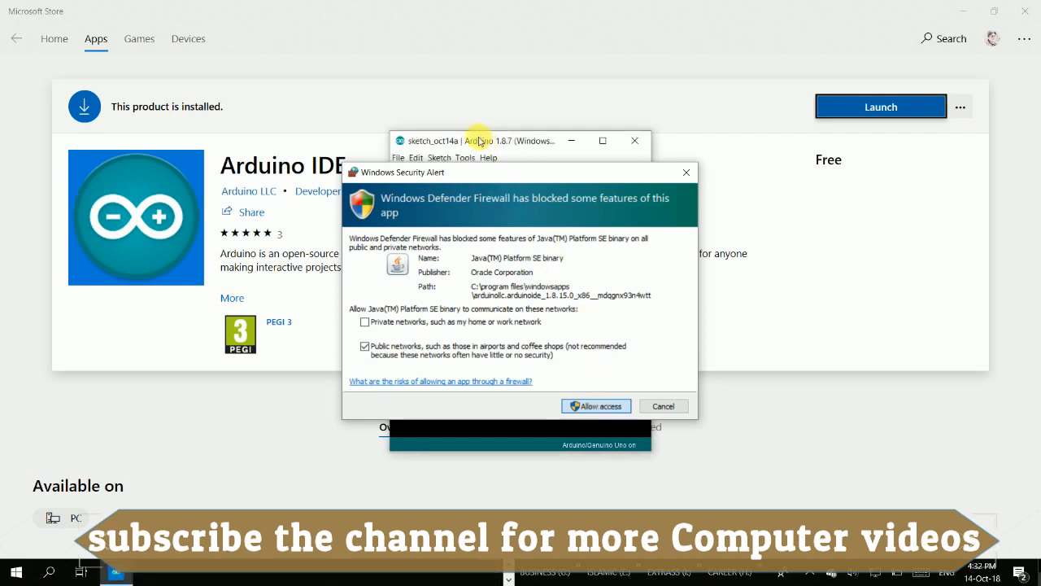
mouse_move(480, 142)
left_mouse_down()
mouse_move(264, 111)
mouse_move(168, 79)
mouse_move(484, 143)
left_mouse_up()
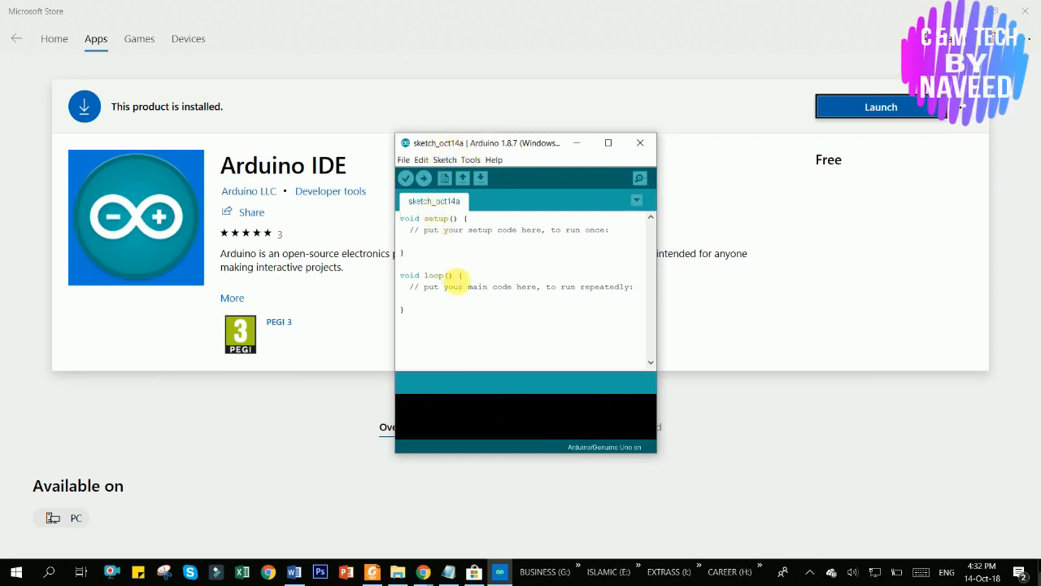
Minimize the Microsoft Store and browser windows and maximize the Arduino IDE window.
left_click(966, 12)
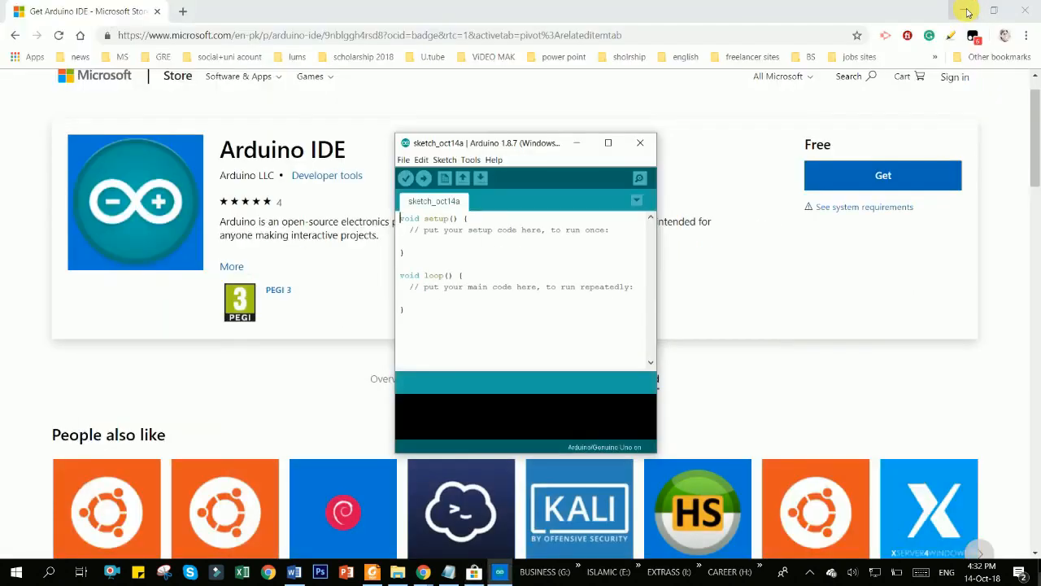
left_click(966, 11)
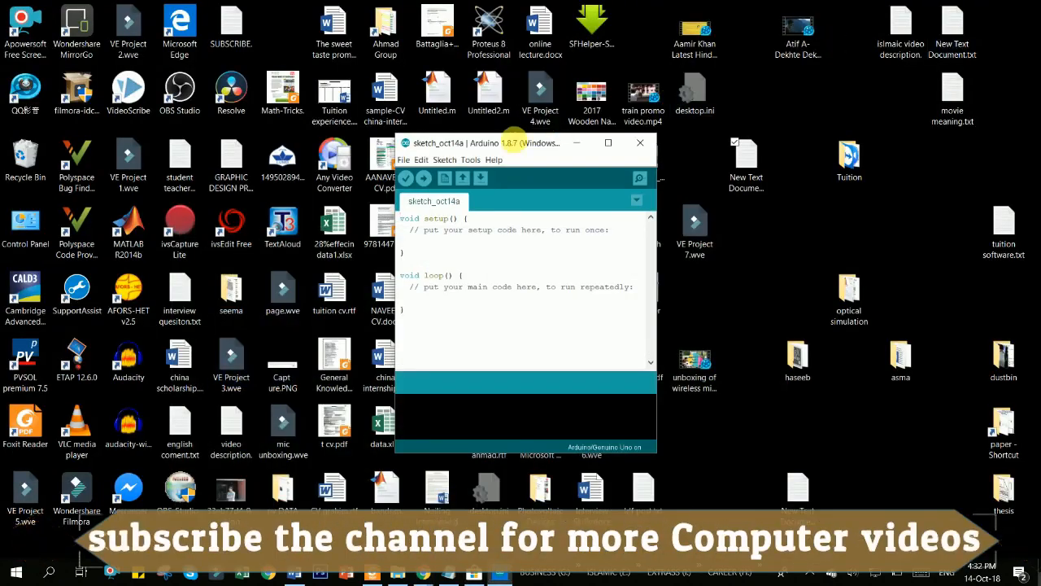
left_click_drag(506, 149, 495, 117)
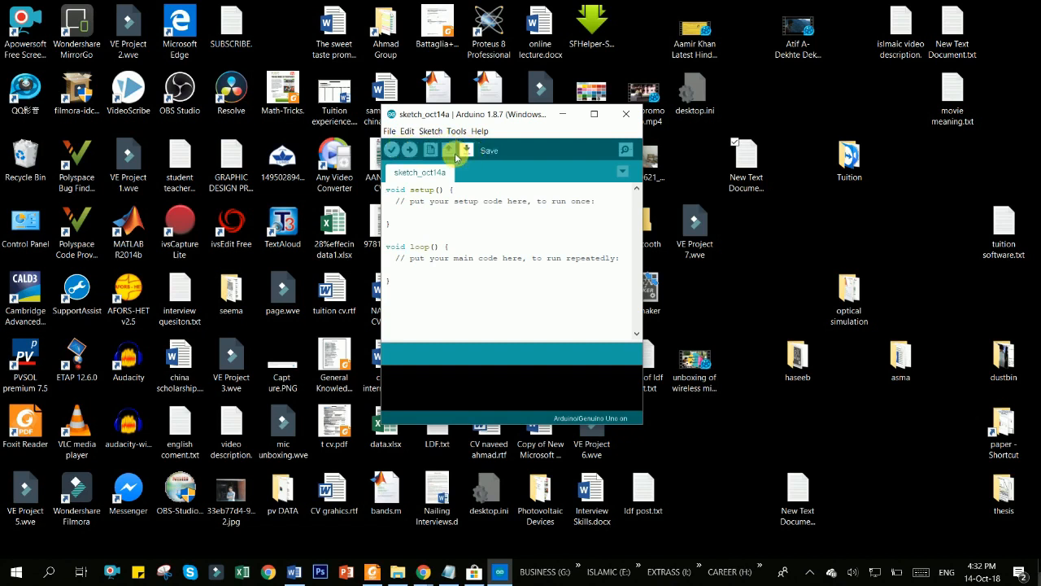
left_click(389, 132)
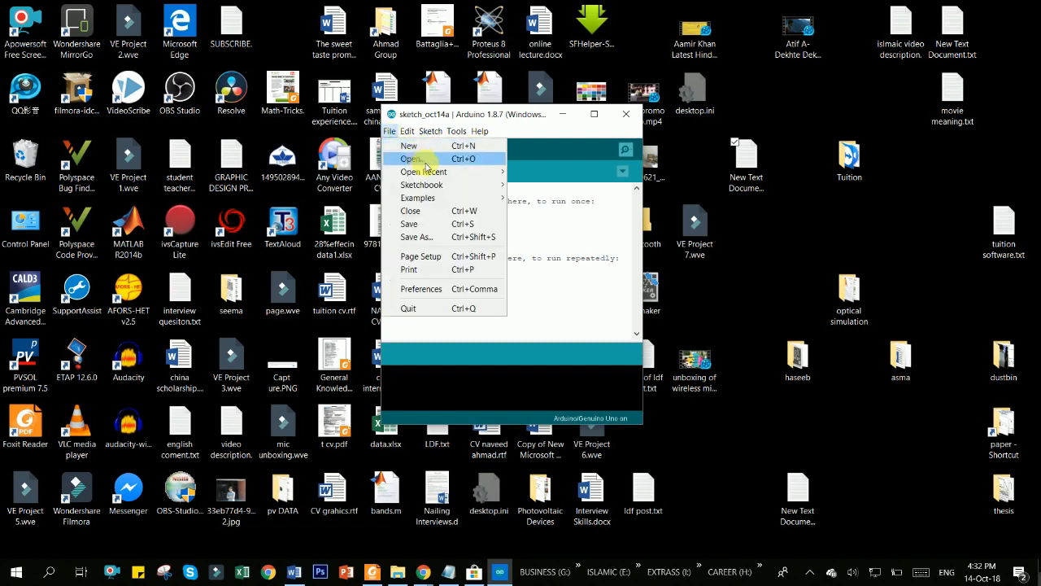
left_click(592, 112)
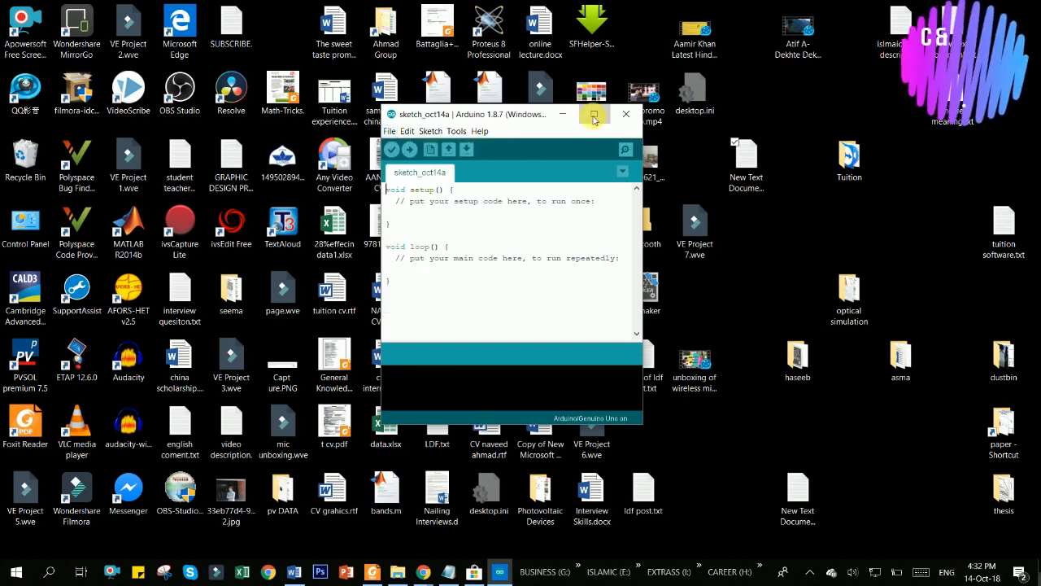
left_click(594, 114)
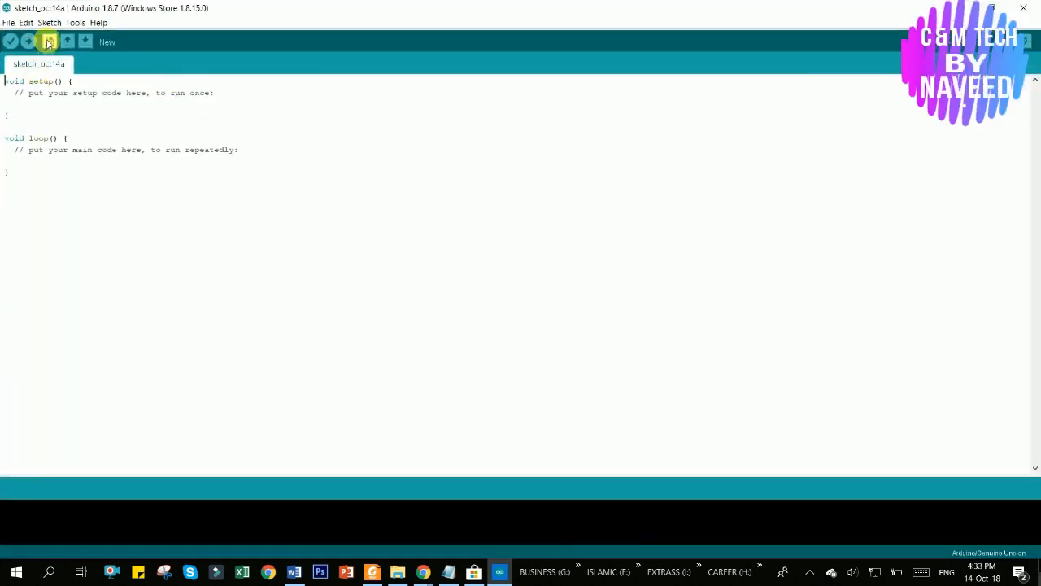
Try to upload the blank sketch to the board.
key("ctrl+u")
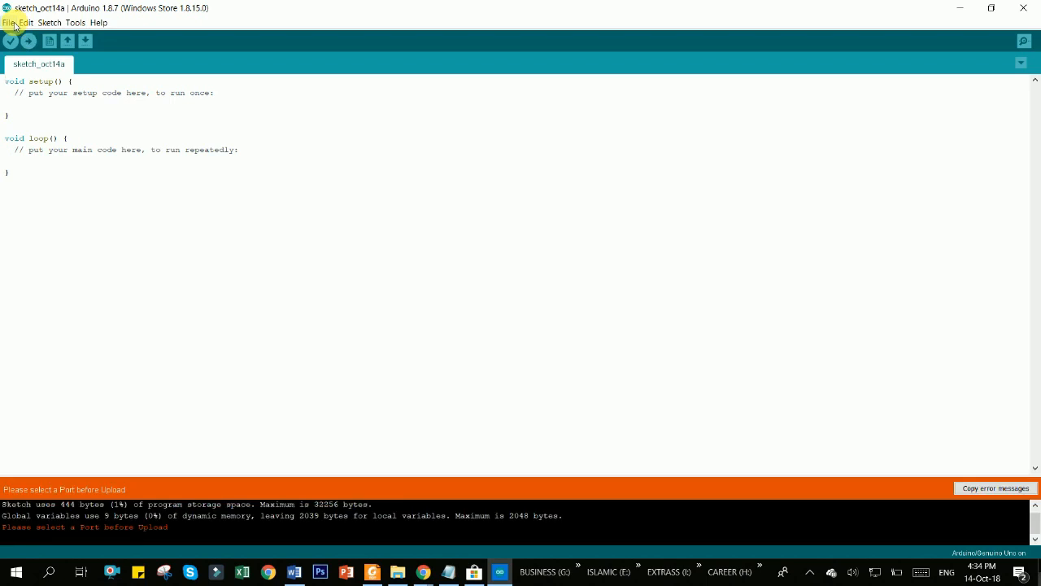
Open the Blink sketch from the built-in 01.Basics examples and maximize its window to view the code.
left_click(10, 23)
mouse_move(26, 22)
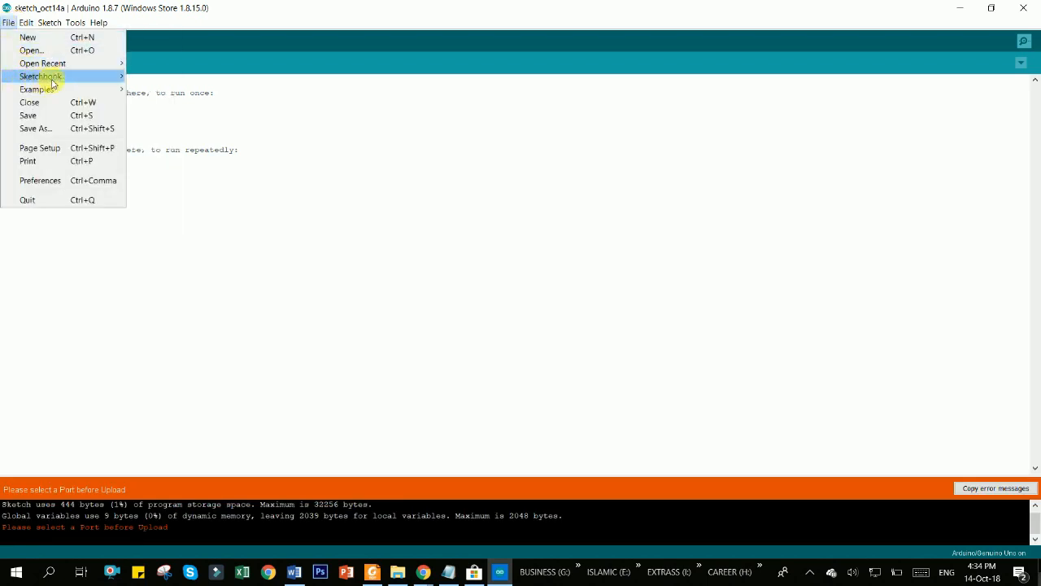
mouse_move(104, 89)
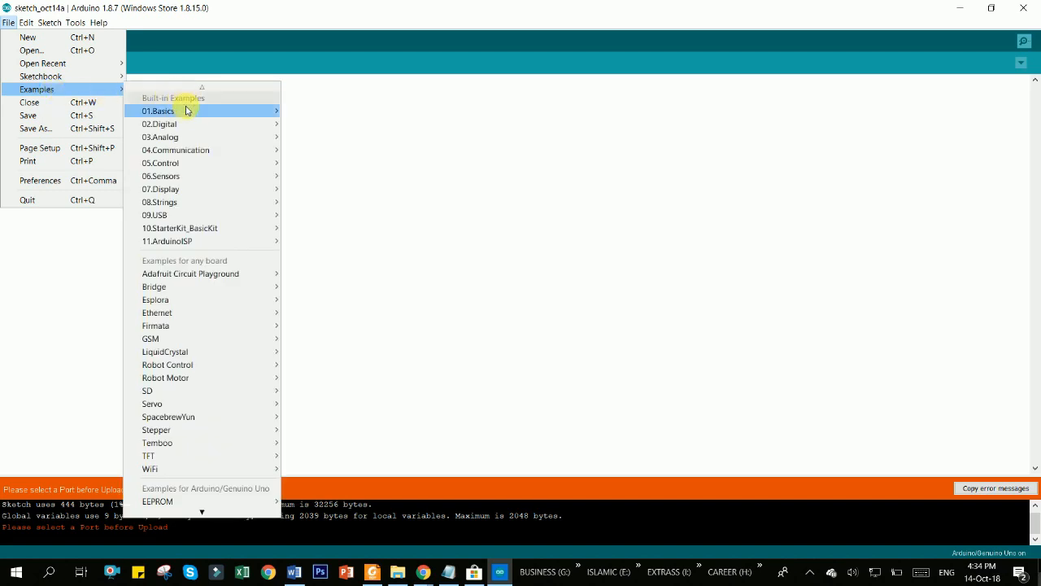
mouse_move(211, 115)
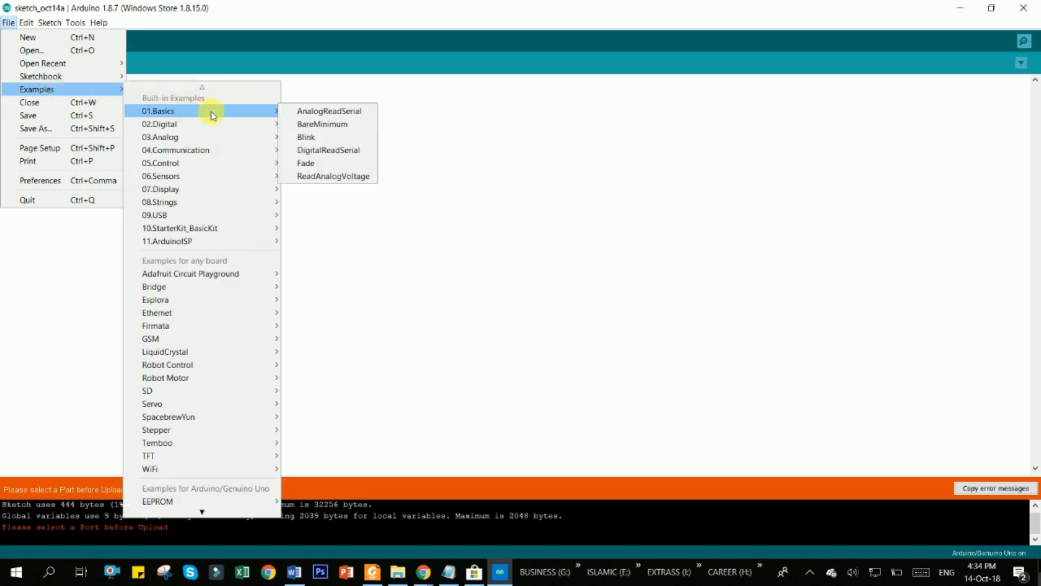
left_click(307, 137)
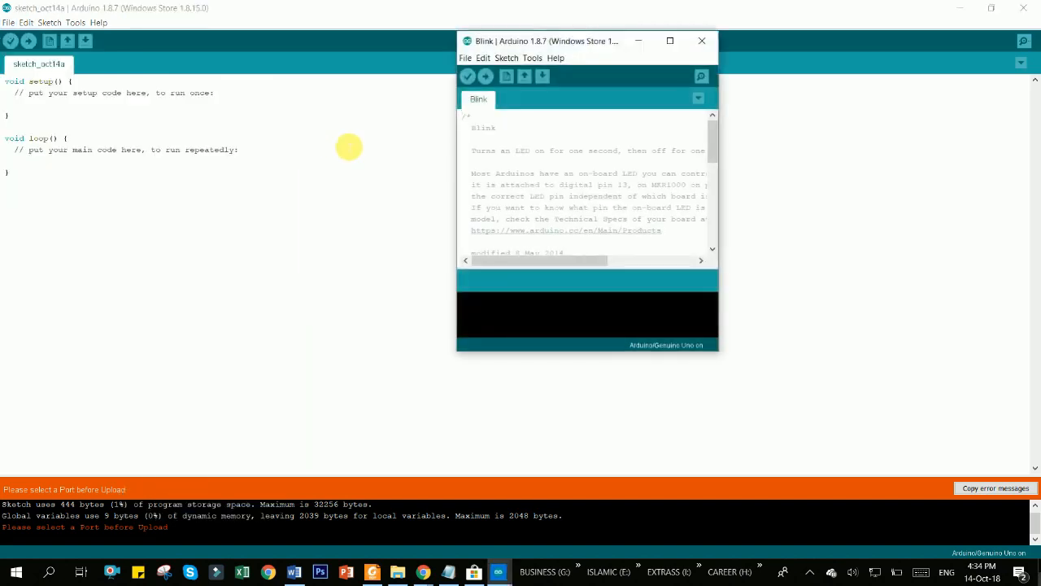
left_click(669, 41)
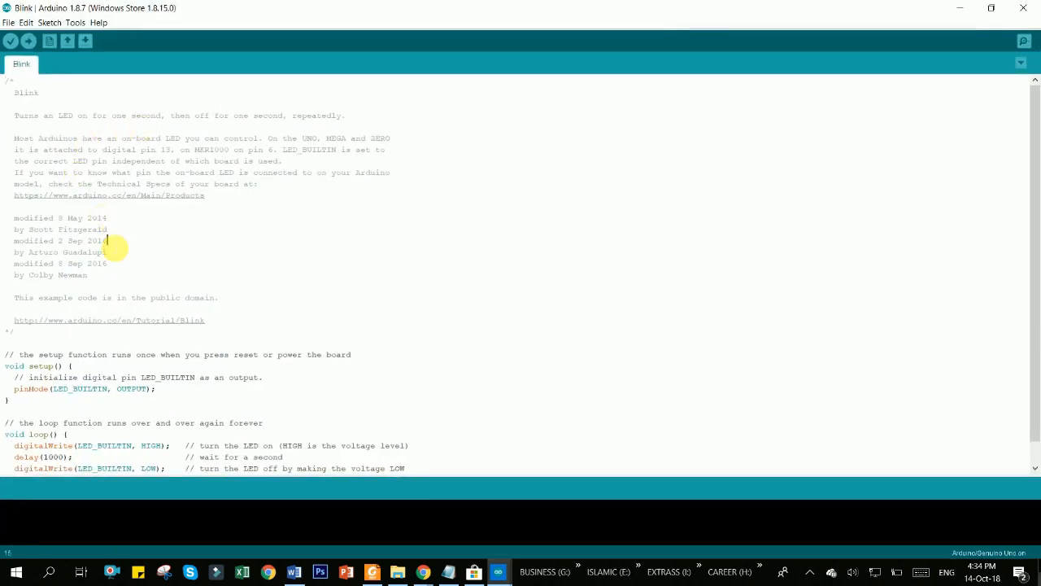
scroll(97, 259, "down", 1)
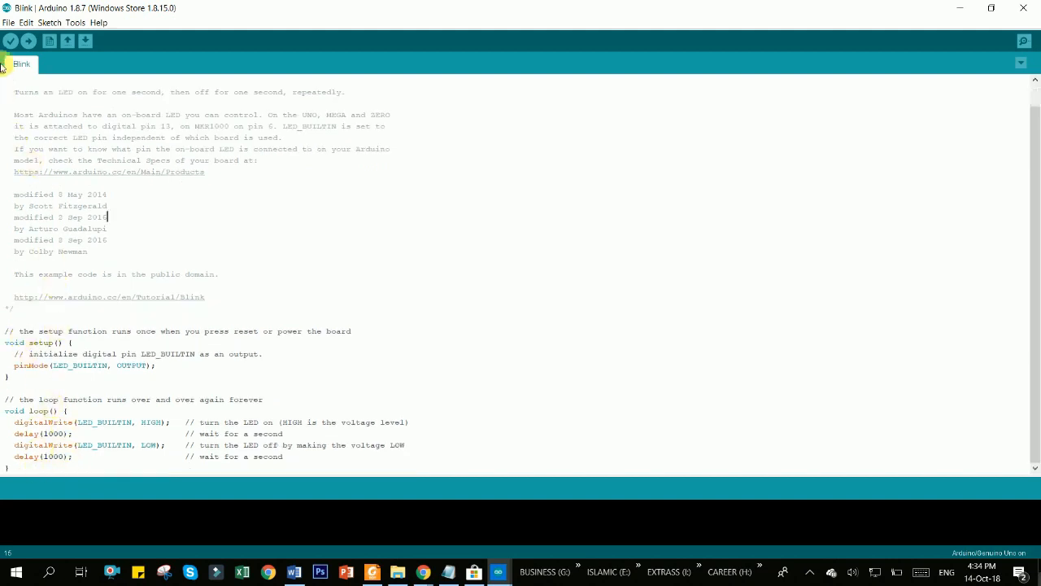
Save a copy of the example sketch as Blink in the libraries folder.
left_click(8, 23)
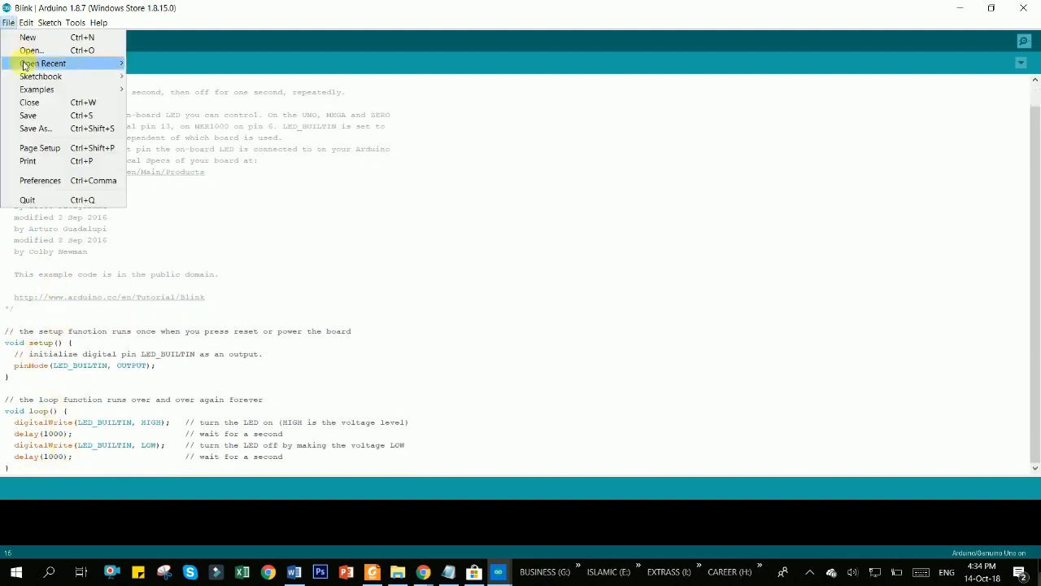
left_click(47, 128)
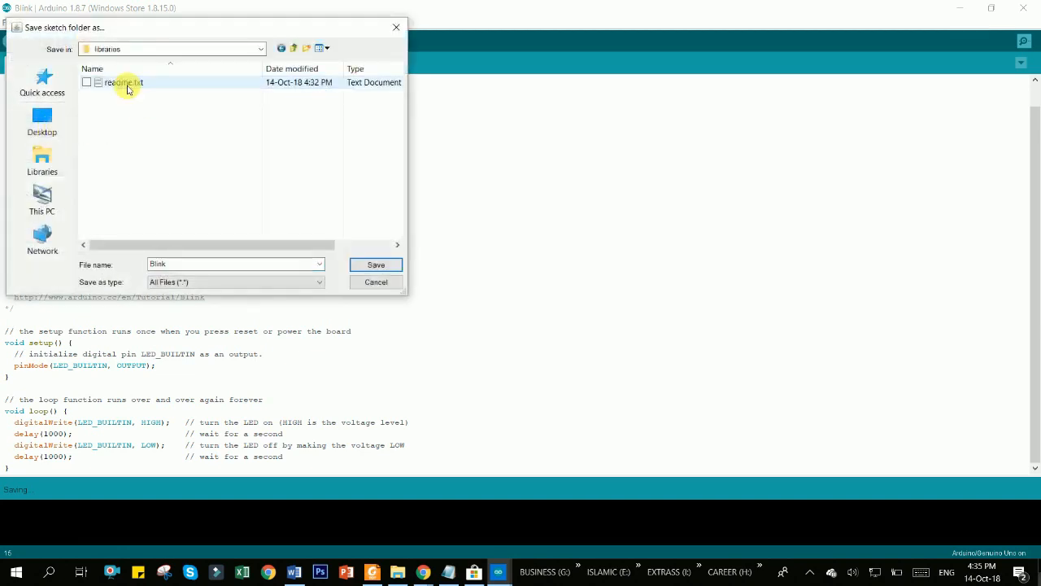
left_click(374, 265)
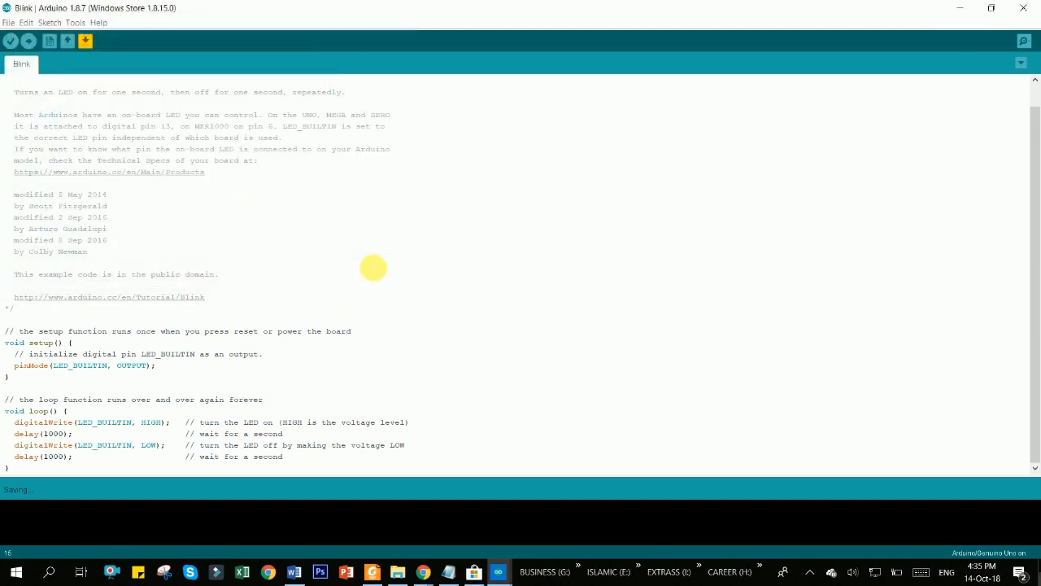
Minimize the Blink and blank sketch windows to reach the desktop.
left_click(961, 8)
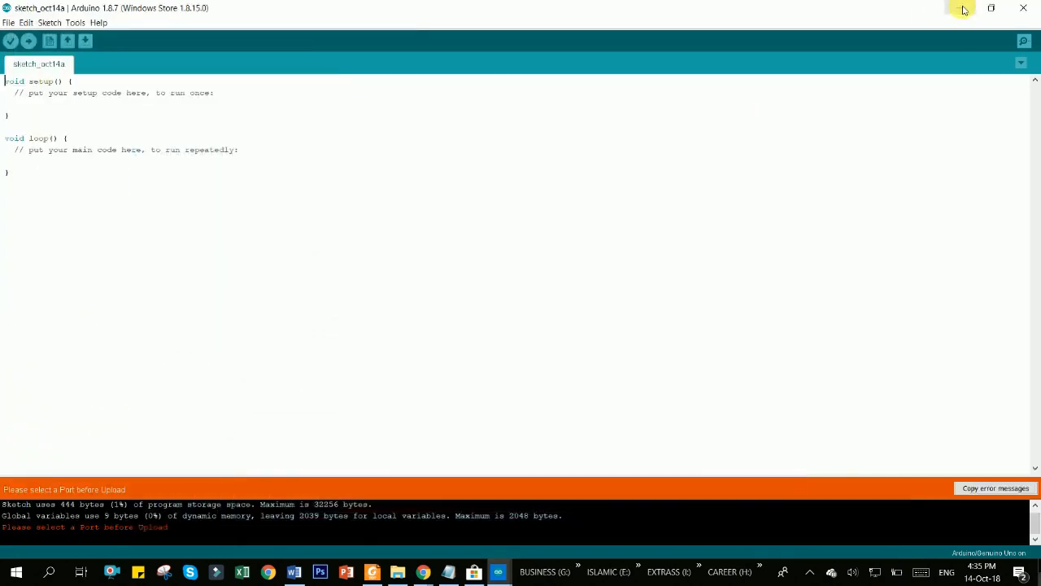
left_click(963, 9)
left_click(960, 8)
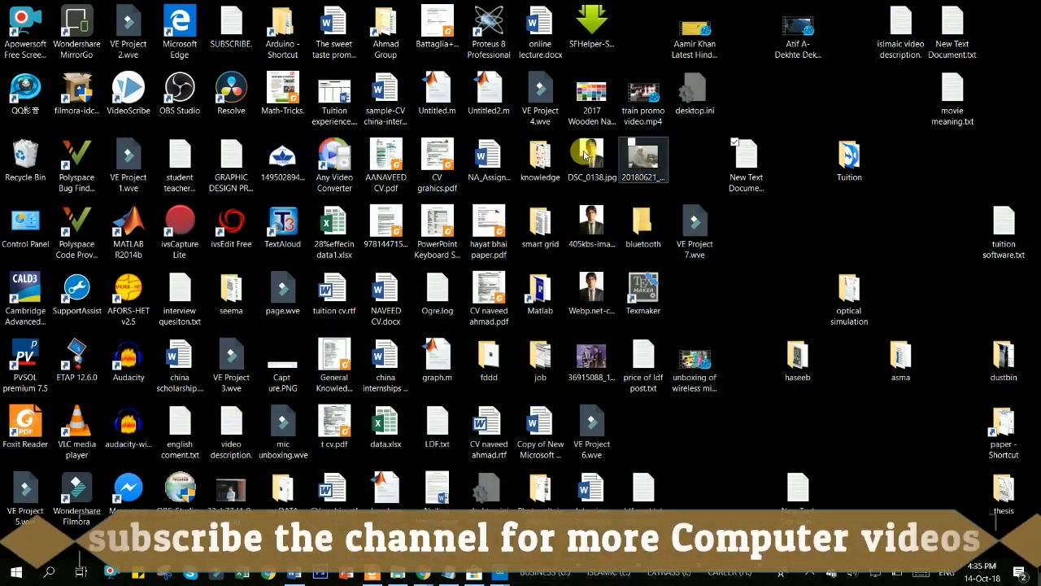
Launch Proteus 8 Professional from the desktop and open the recent project New Project.pdsprj.
left_click(488, 33)
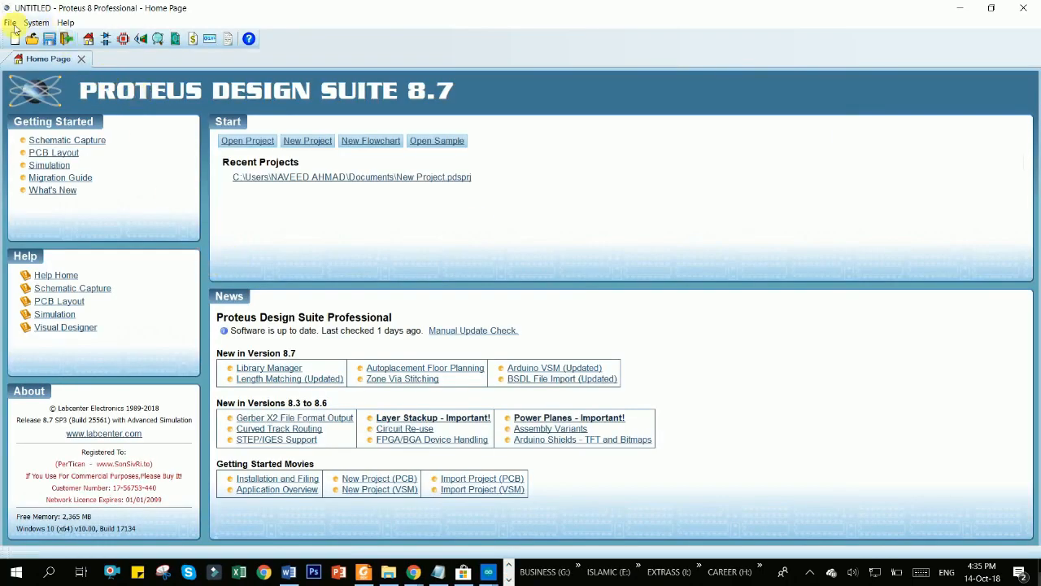
left_click(8, 22)
left_click(368, 179)
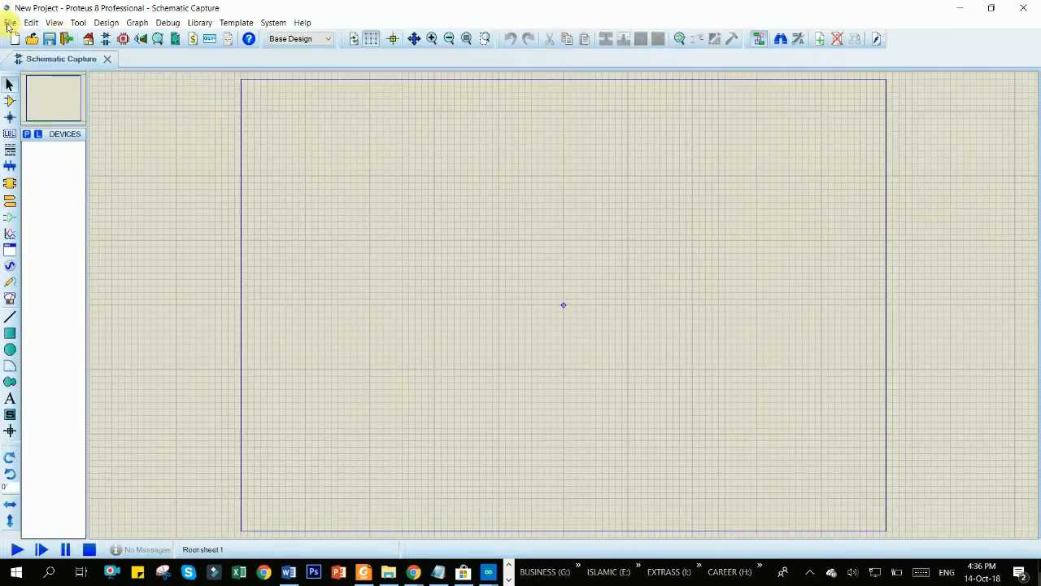
Search the device library for "ardui", preview the boards in the ARDUINO category and add SIMULINO UNO to the devices.
left_click(27, 134)
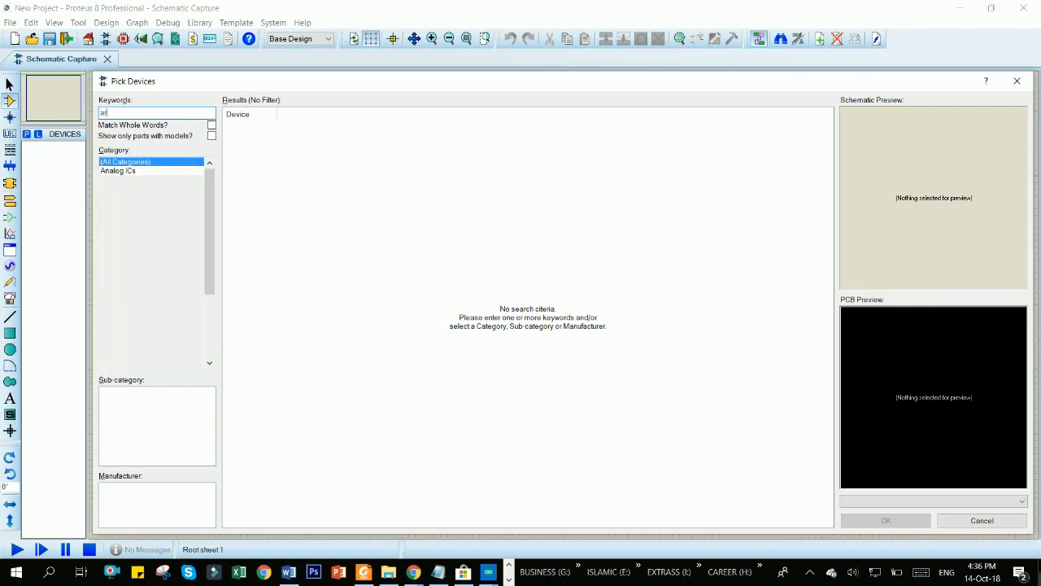
type("dui")
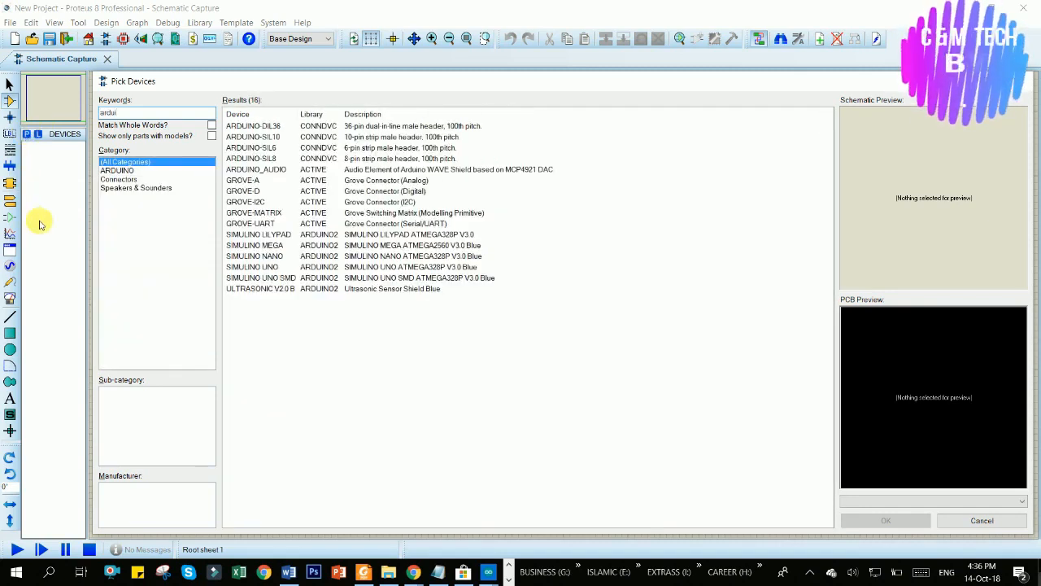
left_click(114, 170)
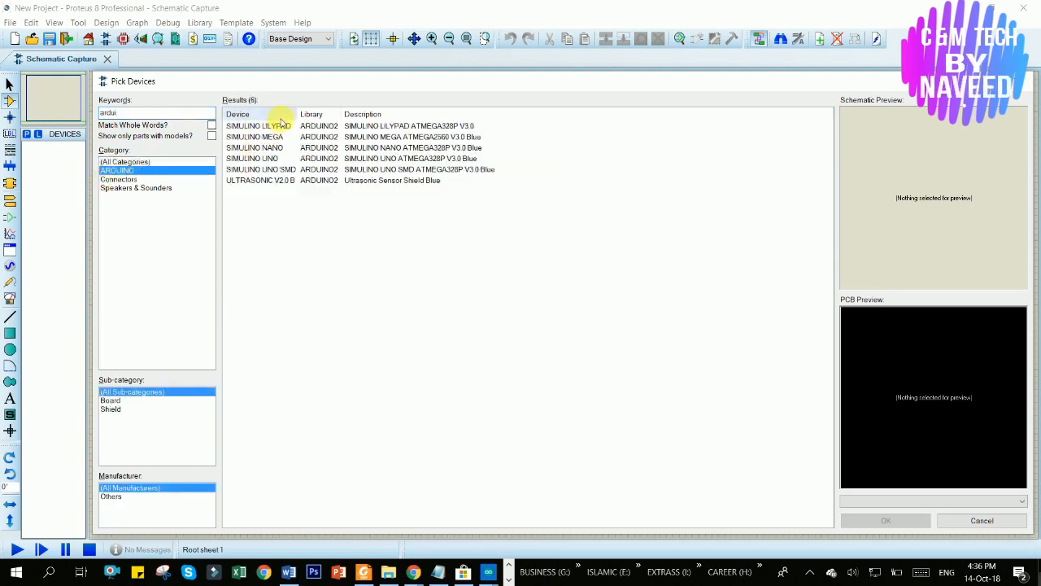
left_click(283, 126)
left_click(288, 137)
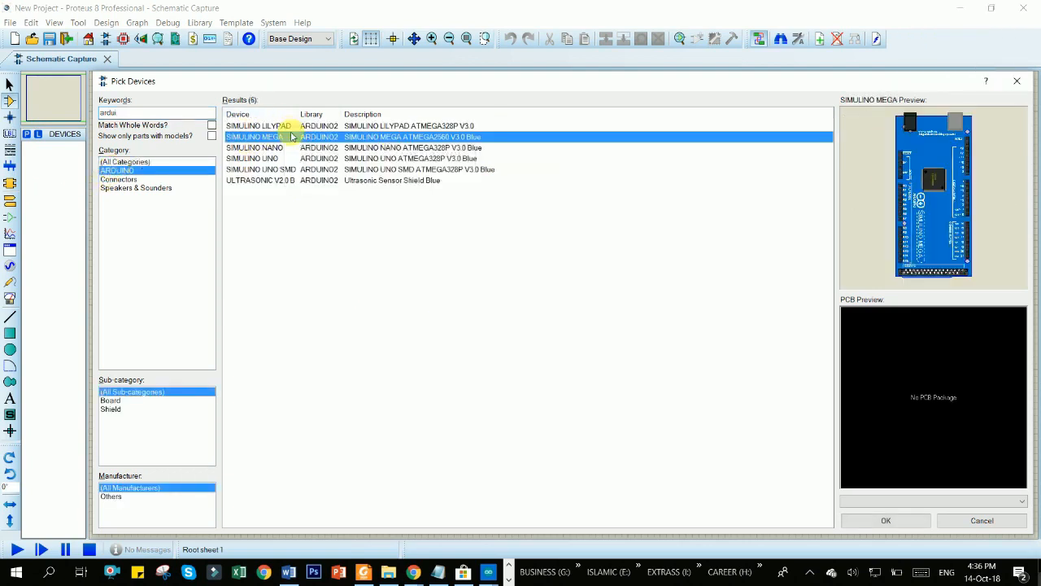
left_click(290, 148)
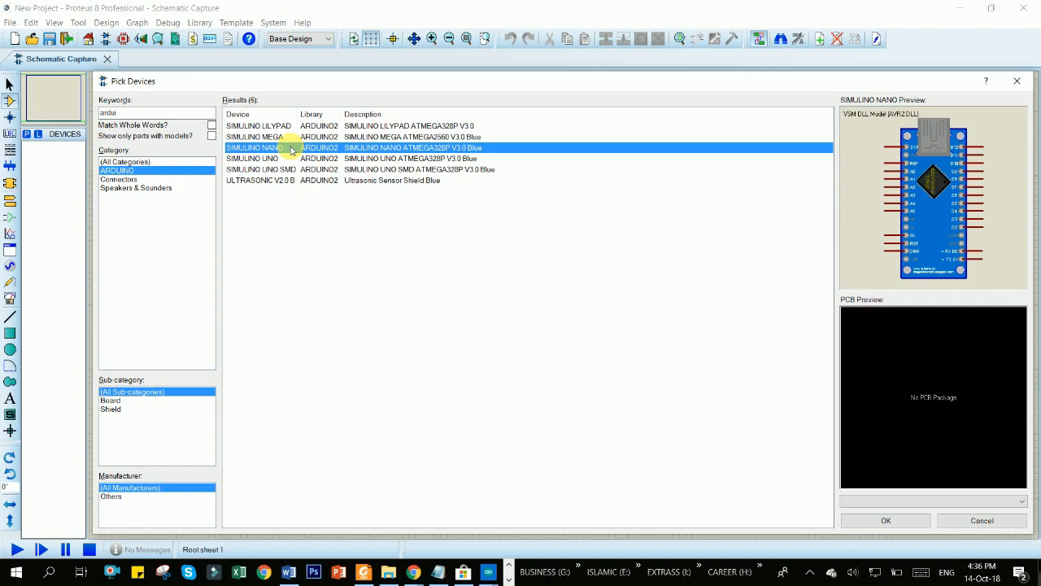
left_click(291, 159)
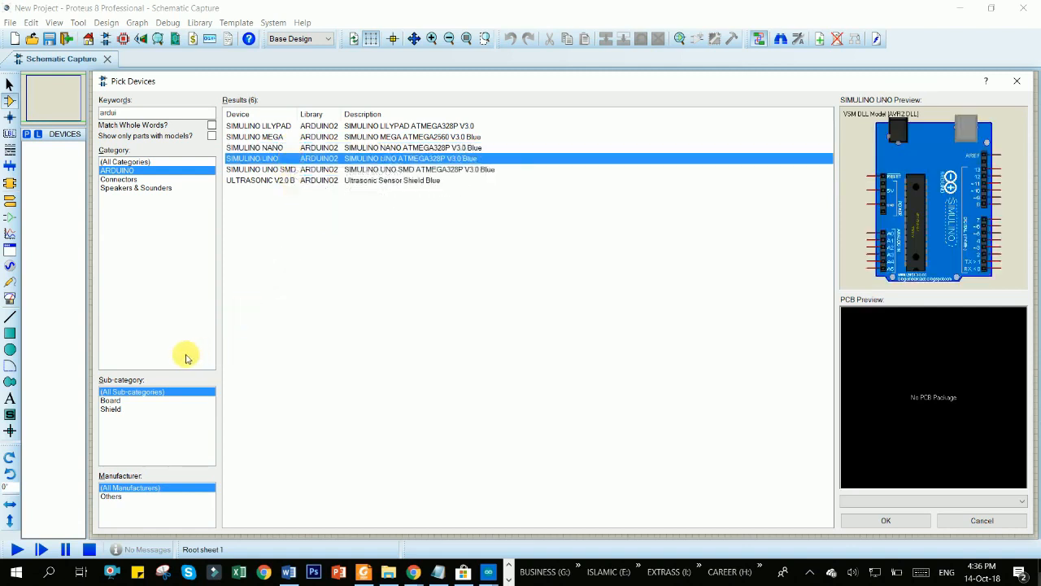
double_click(262, 159)
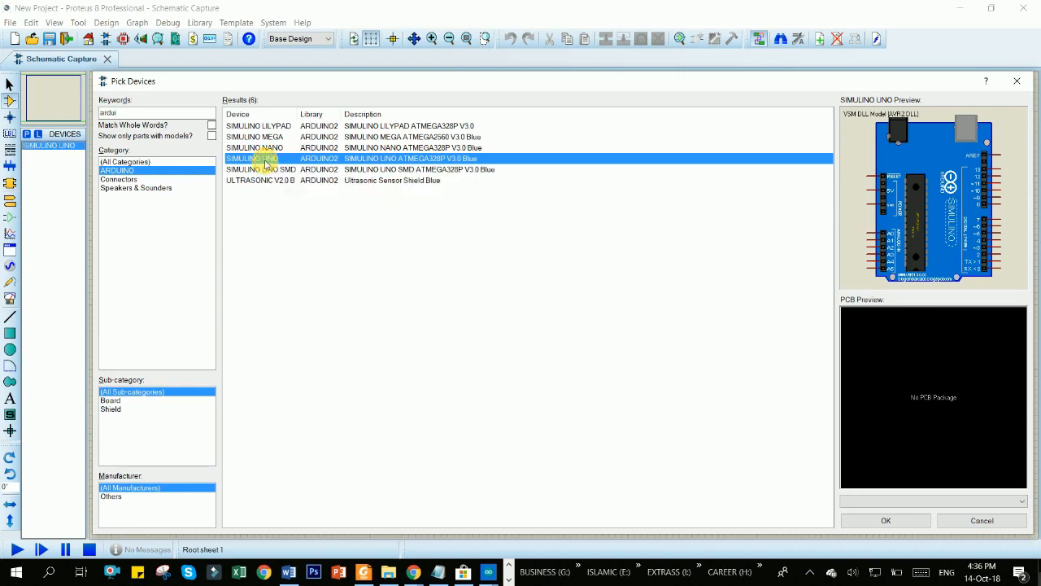
Search the device library for "led red", add LED-RED to the devices and close the device picker.
left_click(128, 113)
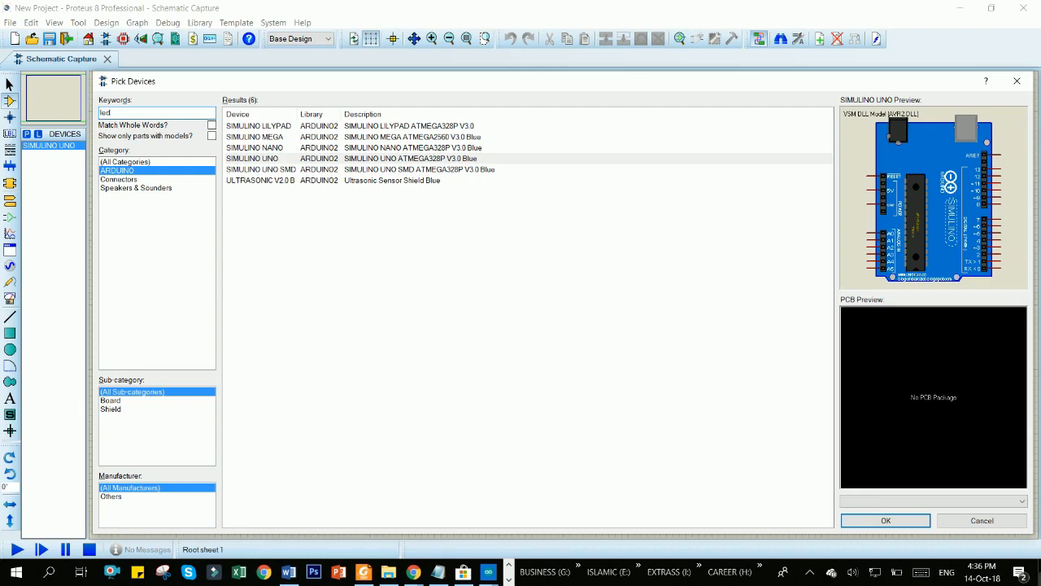
type("led red")
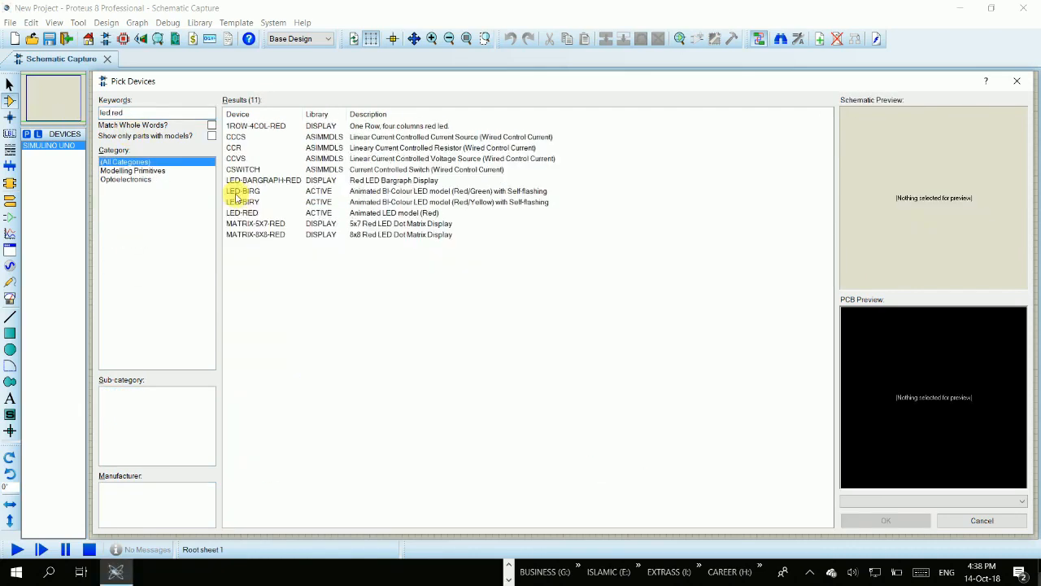
left_click(274, 213)
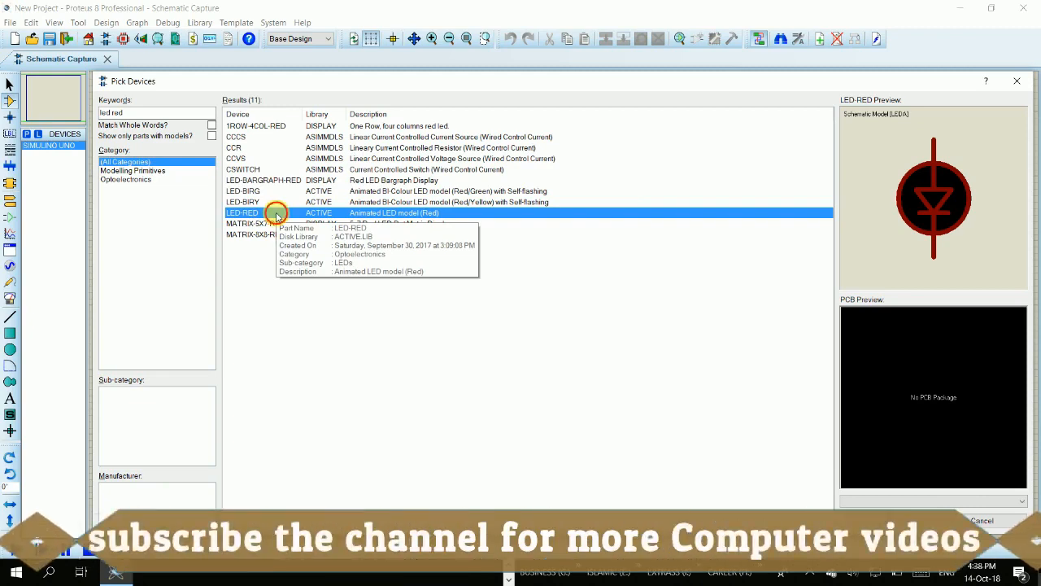
double_click(275, 213)
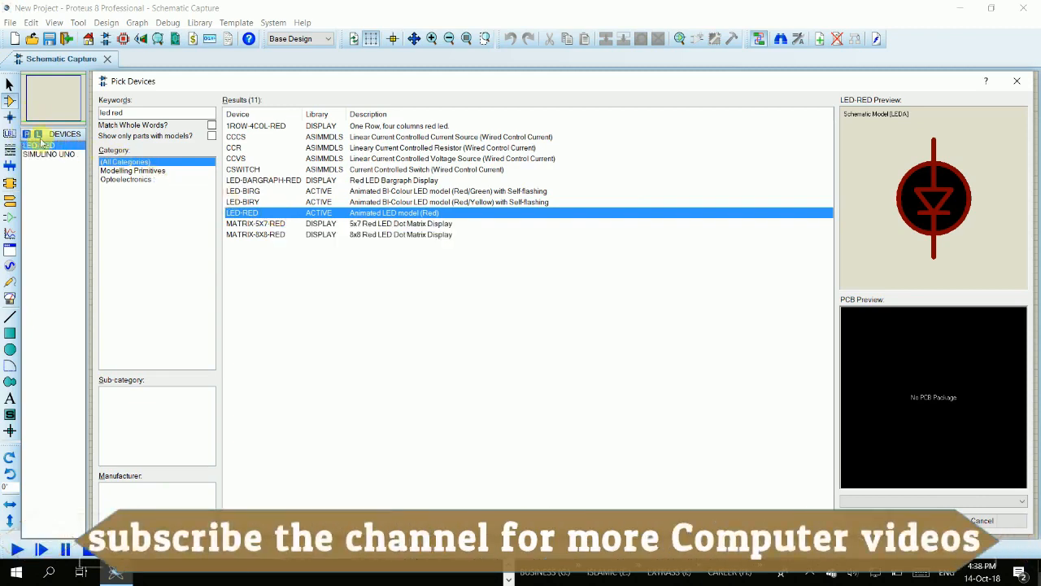
left_click(1016, 83)
Place the SIMULINO UNO board on the schematic sheet, left of its centre.
left_click(44, 153)
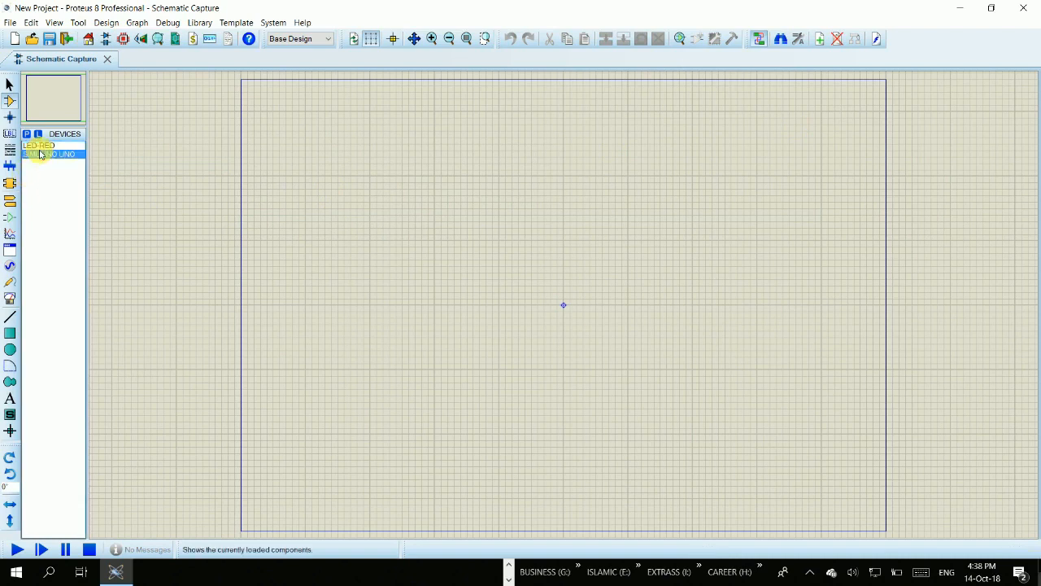
left_click(404, 242)
left_click(372, 222)
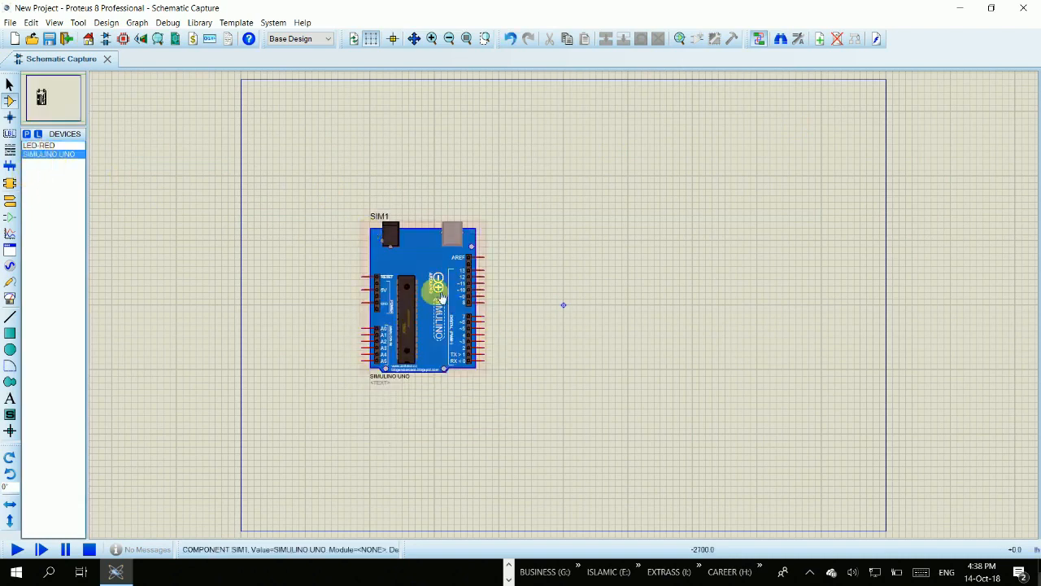
Place a LED-RED component to the right of the SIMULINO UNO board, near pin 13.
left_click(43, 98)
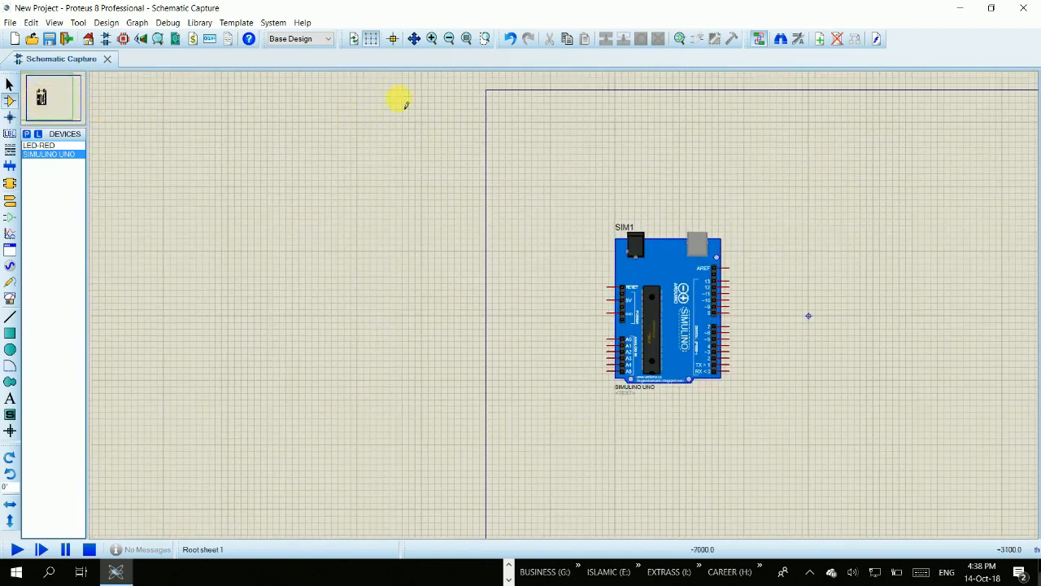
left_click(431, 39)
left_click(432, 39)
left_click(432, 39)
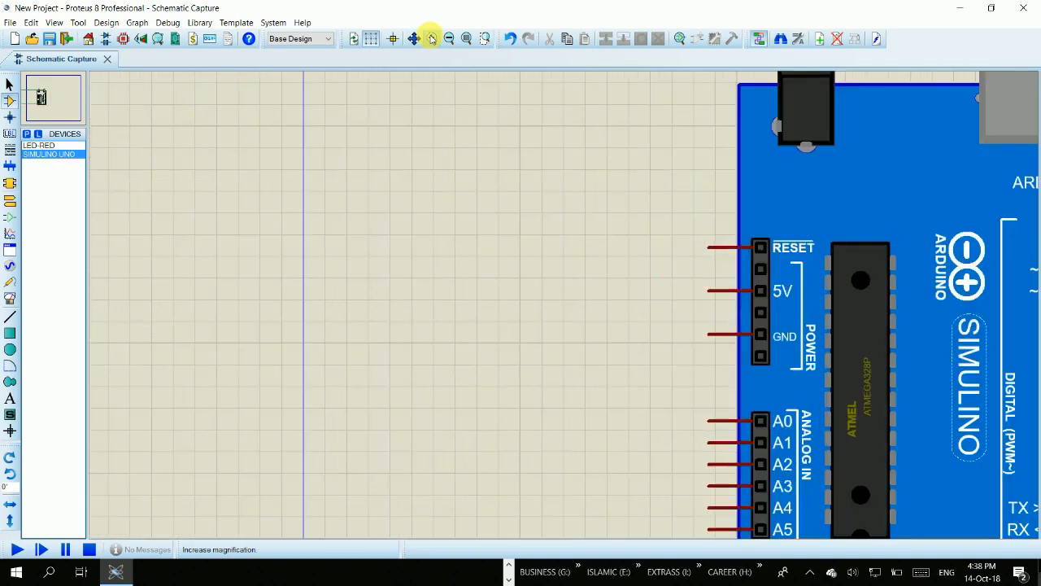
left_click(449, 39)
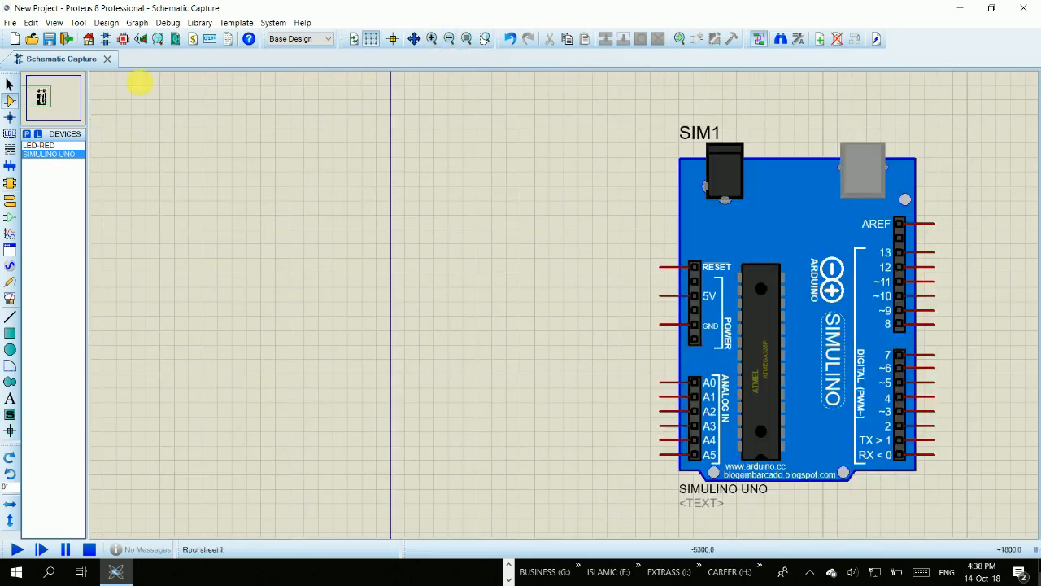
left_click(38, 99)
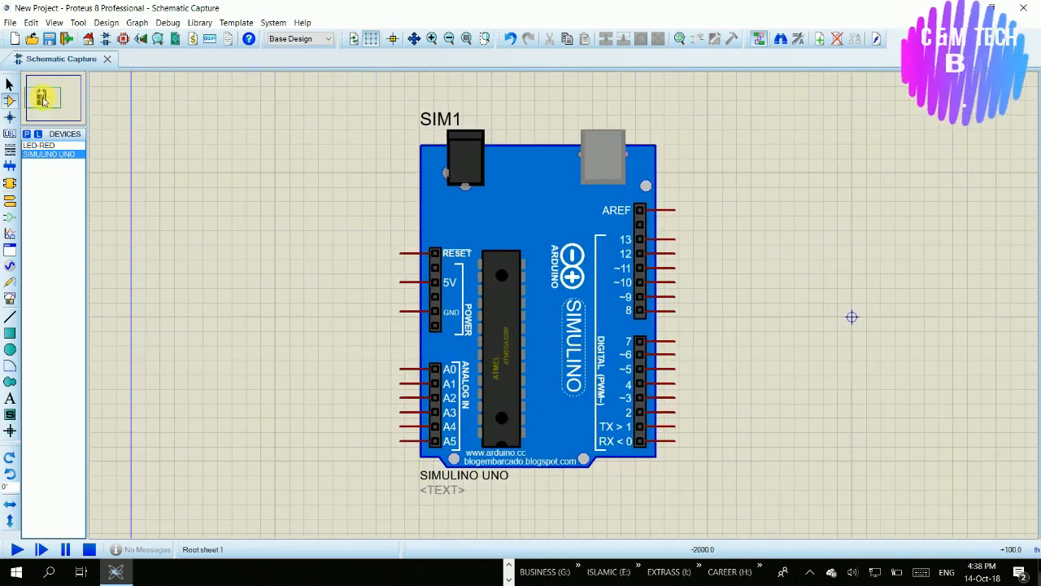
left_click(43, 98)
left_click(39, 146)
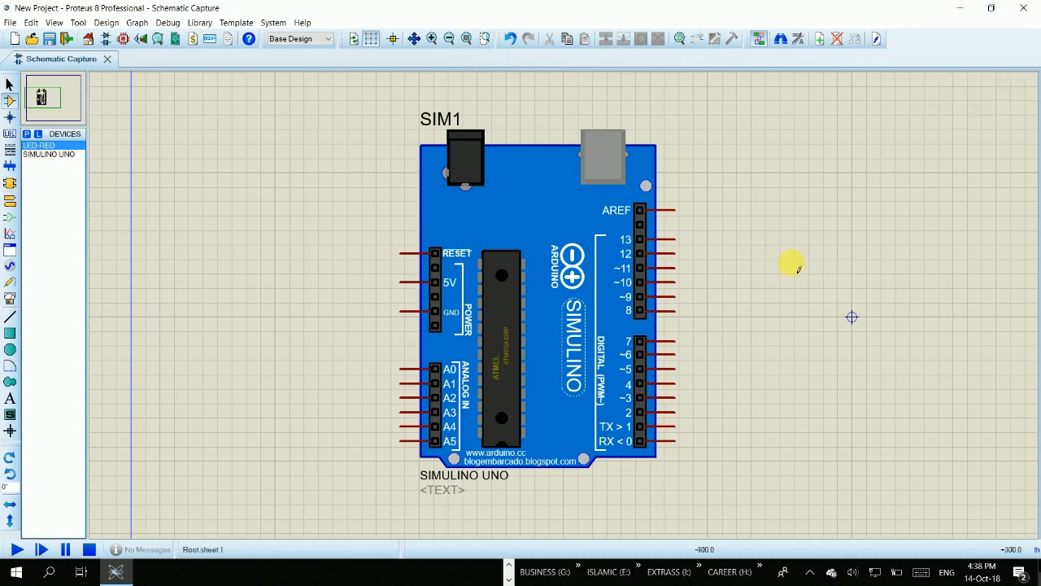
left_click(791, 260)
left_click(794, 274)
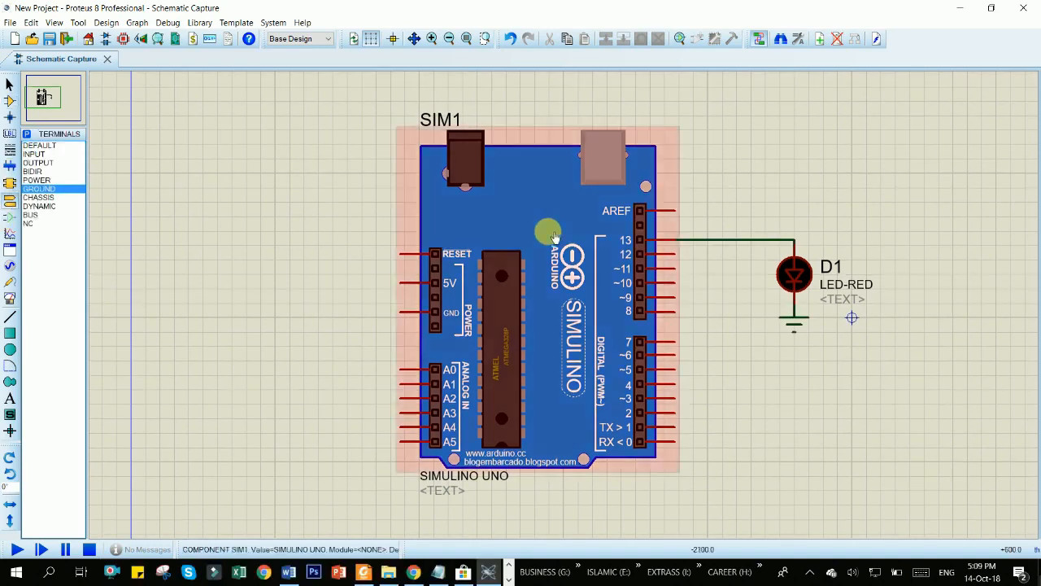
Open the component properties of the SIMULINO UNO board for editing.
left_click(546, 231)
right_click(559, 231)
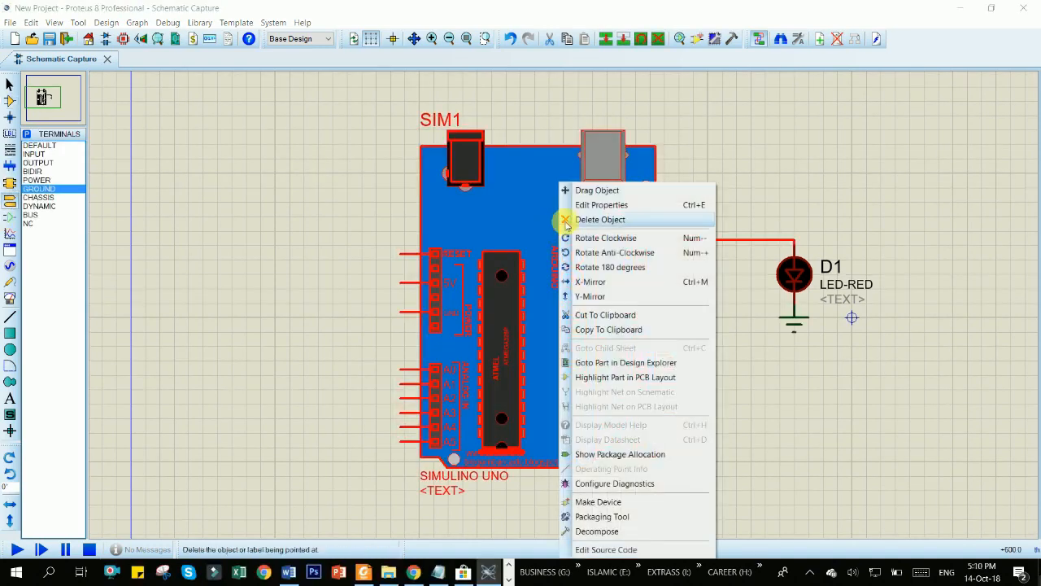
left_click(507, 234)
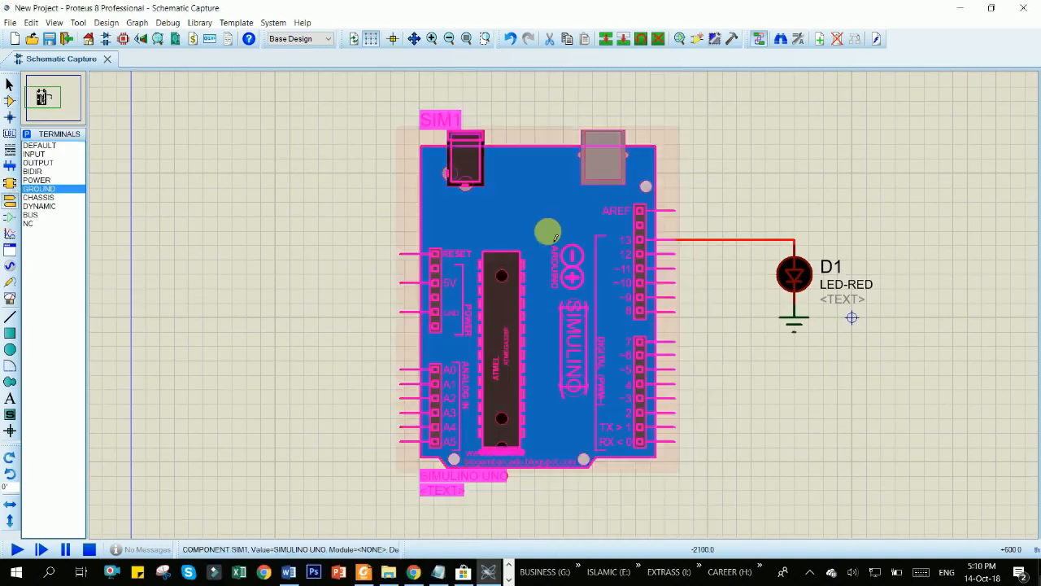
double_click(547, 232)
left_click(545, 159)
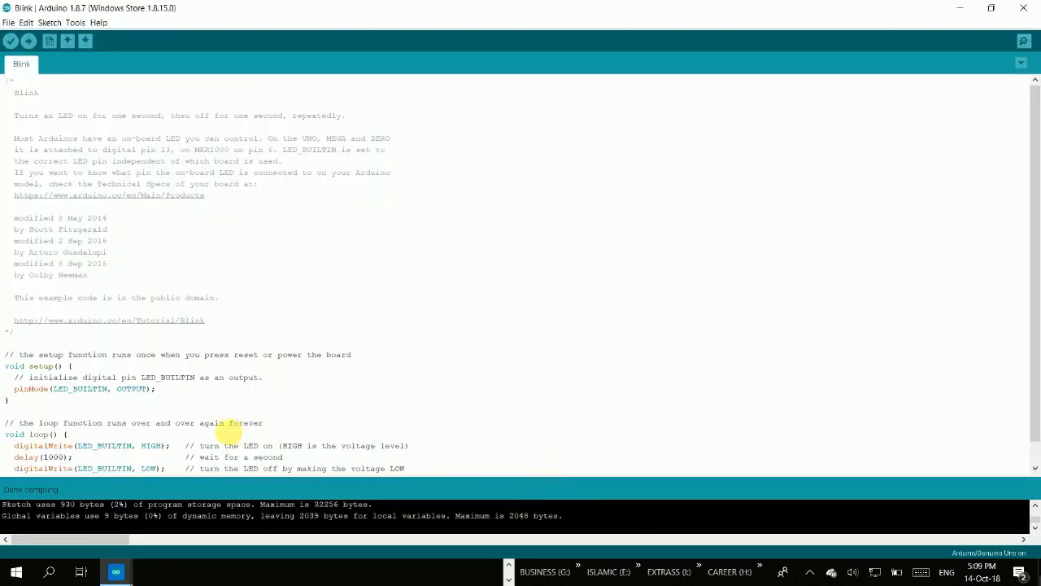
Switch to the Arduino IDE and copy the path of the compiled Blink.ino.elf file from the Blink sketch's compile output.
scroll(129, 519, "up", 1)
scroll(131, 516, "down", 1)
scroll(131, 515, "up", 2)
scroll(131, 515, "down", 2)
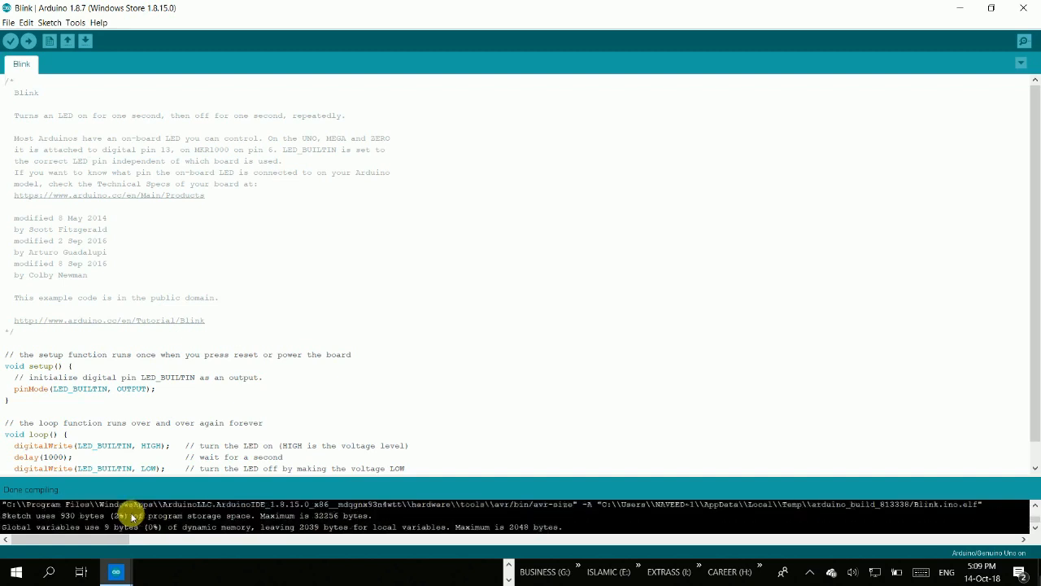
scroll(131, 516, "up", 1)
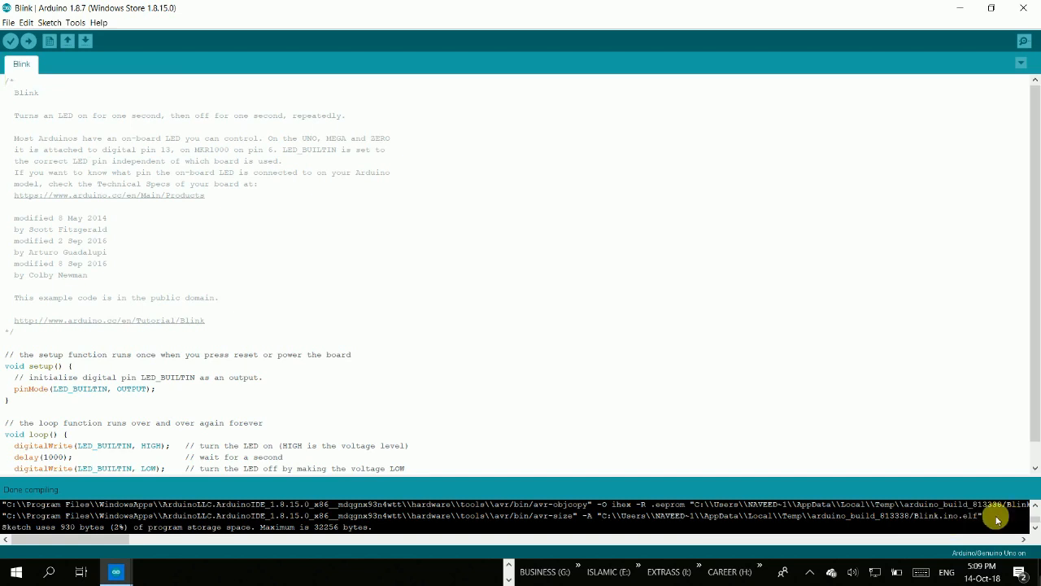
left_click_drag(963, 513, 15, 517)
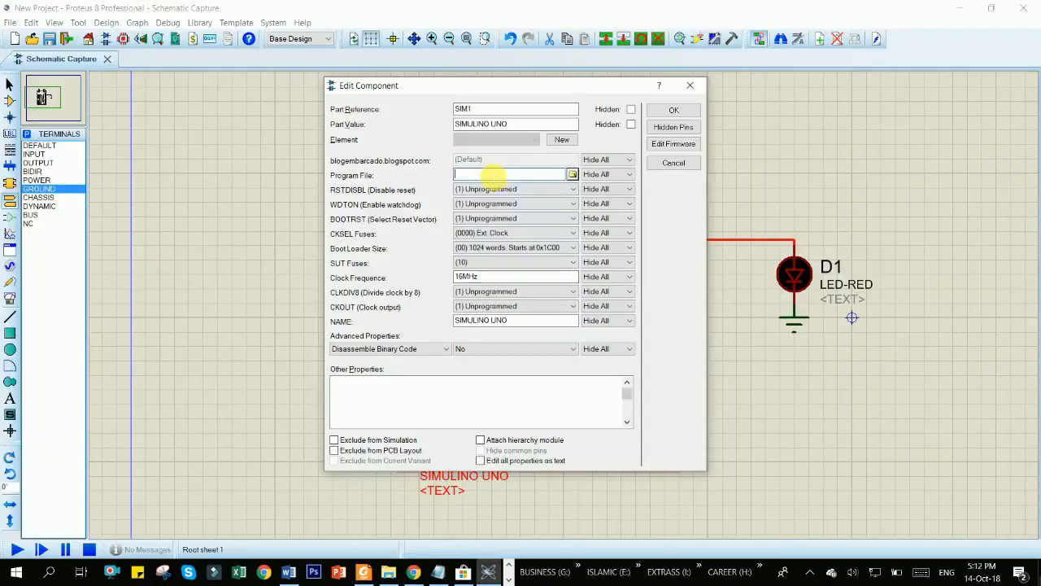
Paste the copied Blink.ino.elf path as the SIMULINO UNO's program file in Proteus, confirm the properties and start the simulation.
right_click(490, 175)
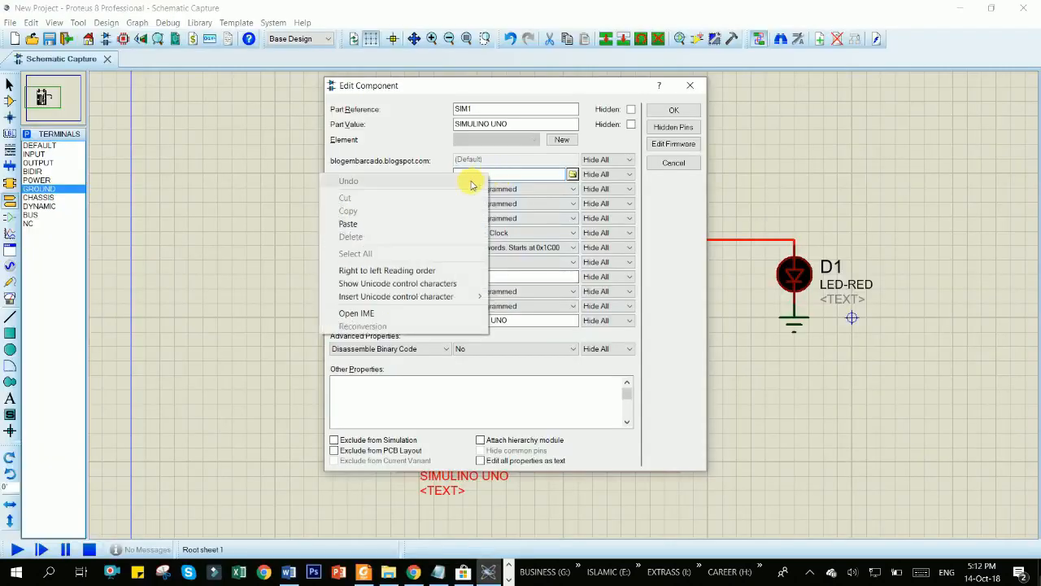
left_click(422, 224)
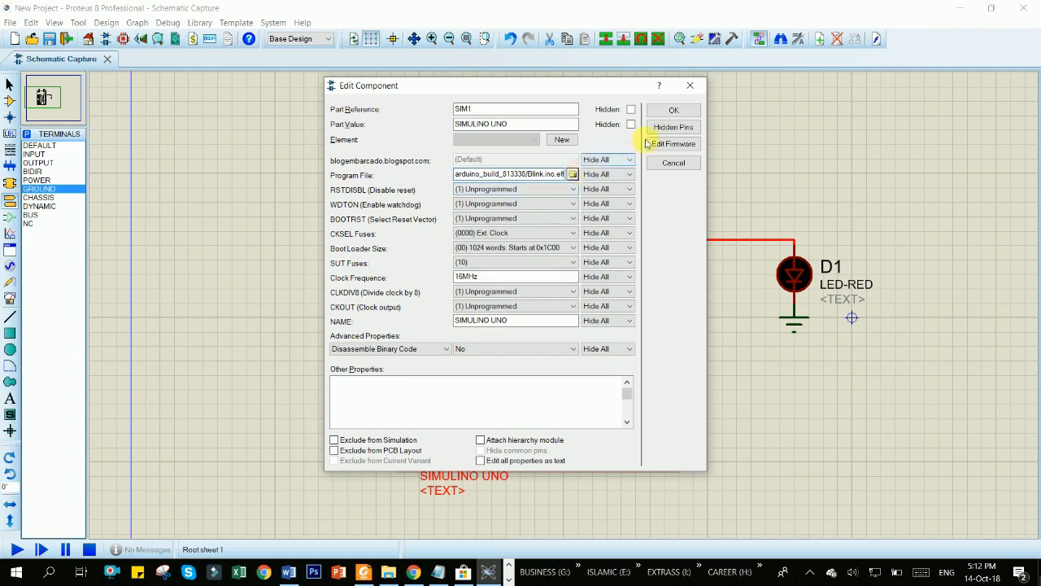
left_click(675, 110)
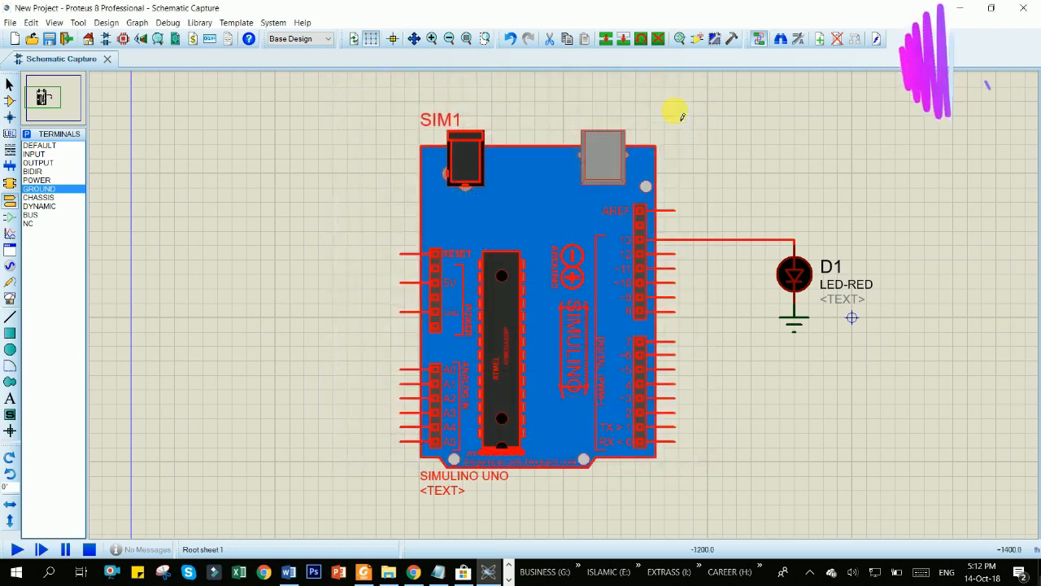
left_click(339, 217)
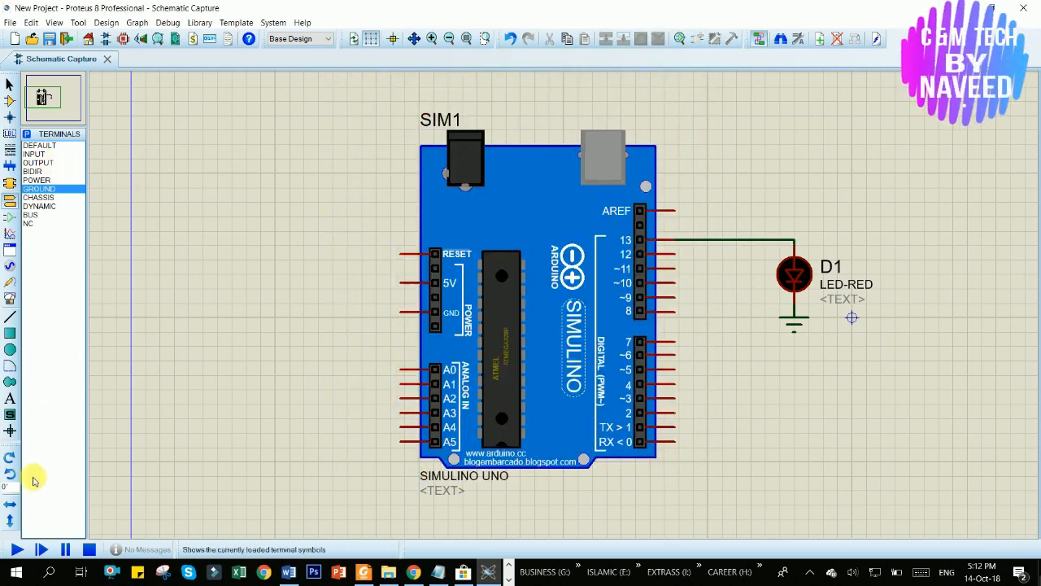
left_click(14, 550)
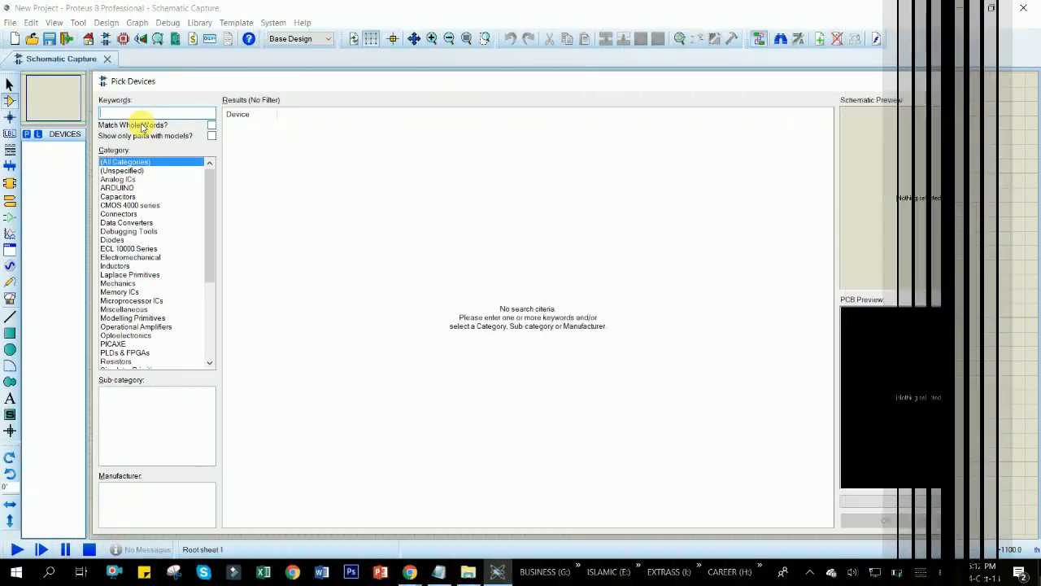
Search the device library for "ardu" and limit the results to the ARDUINO category.
type("ar")
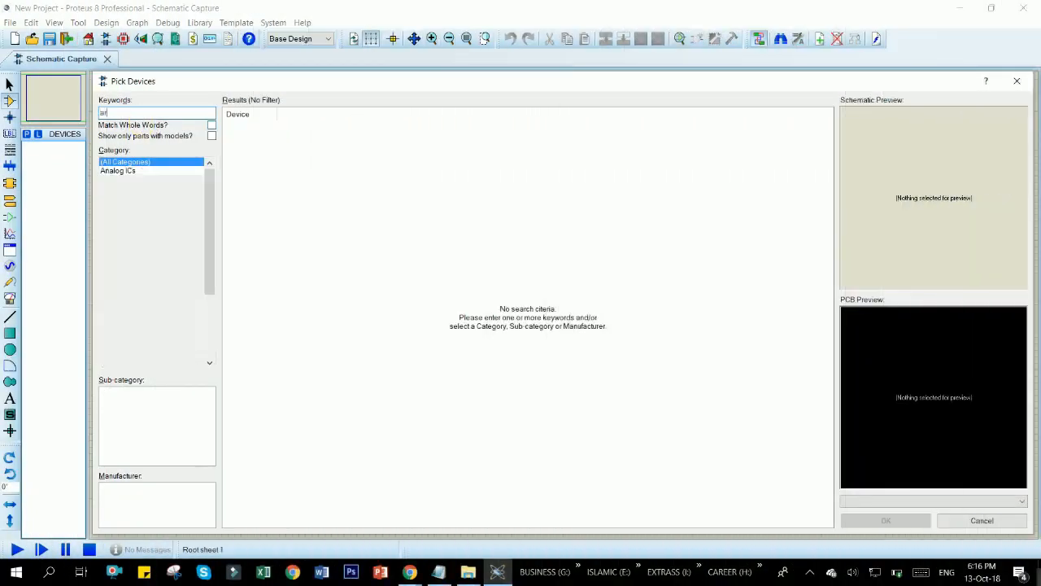
type("du")
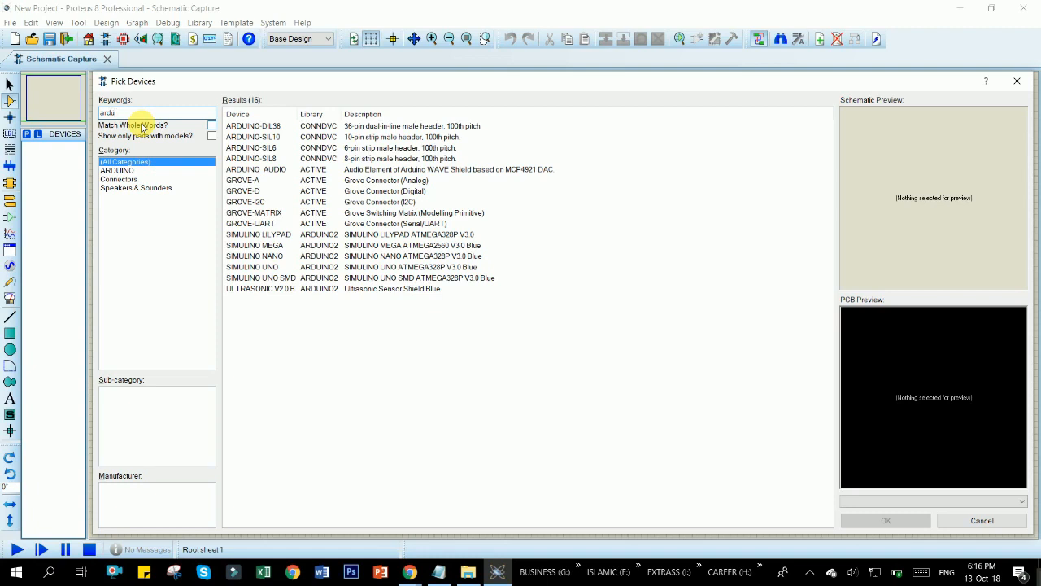
left_click(128, 171)
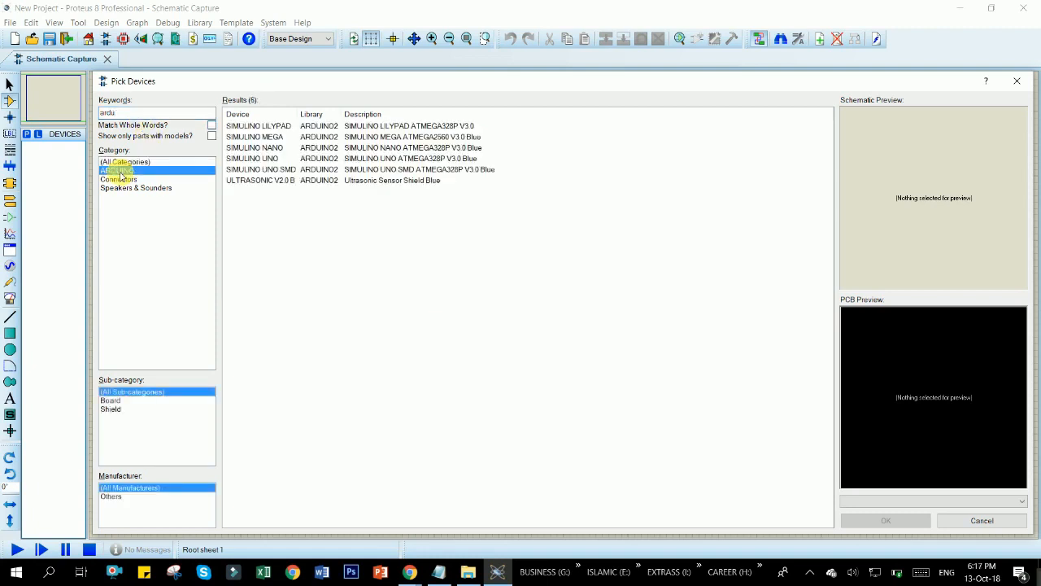
Add SIMULINO LILYPAD, MEGA, NANO, UNO, UNO SMD and ULTRASONIC V2.0 B to the devices and close the device picker.
left_click(317, 128)
double_click(306, 128)
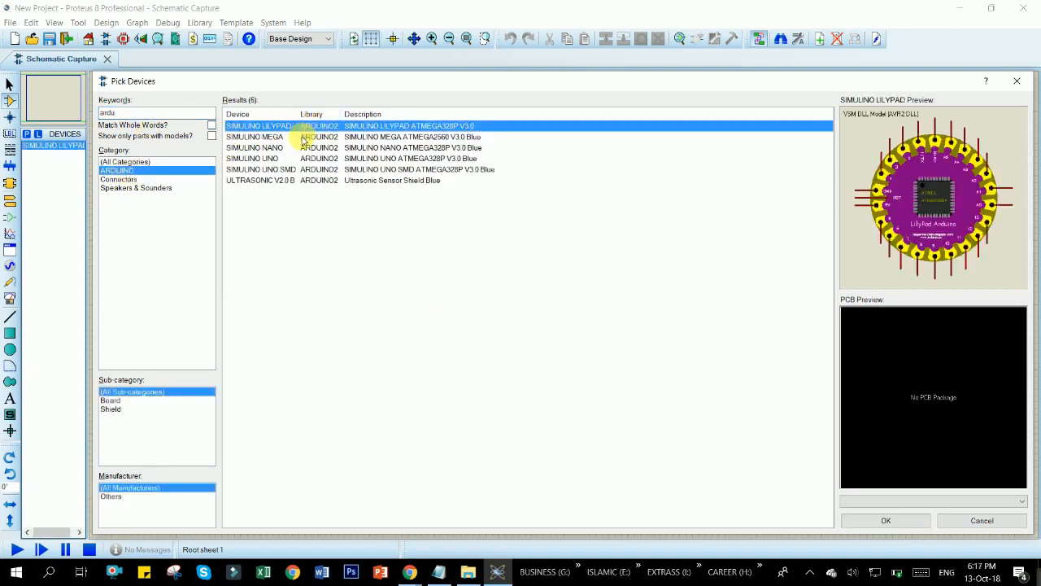
double_click(303, 138)
double_click(300, 148)
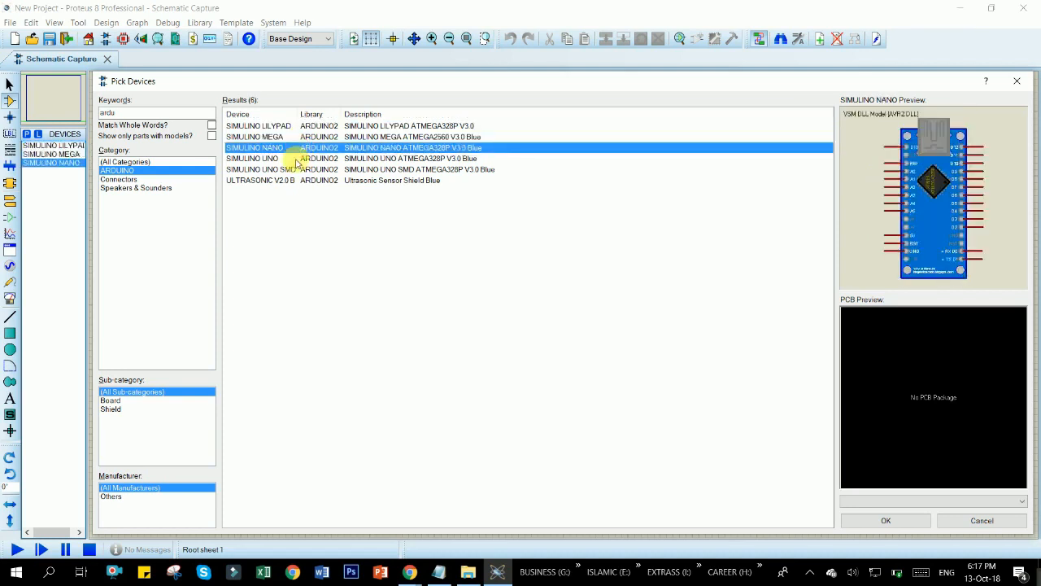
double_click(297, 159)
double_click(295, 169)
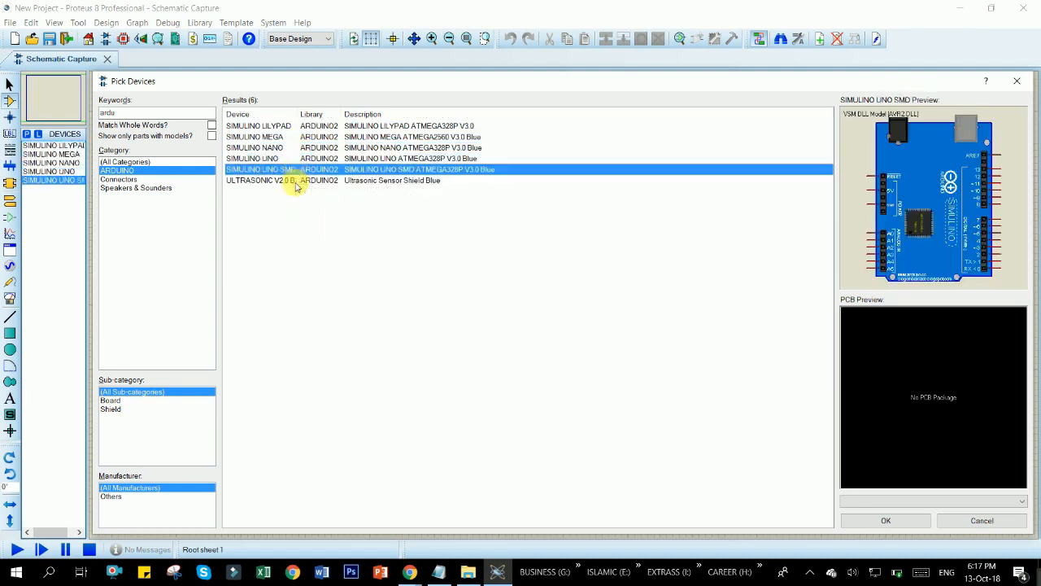
double_click(295, 180)
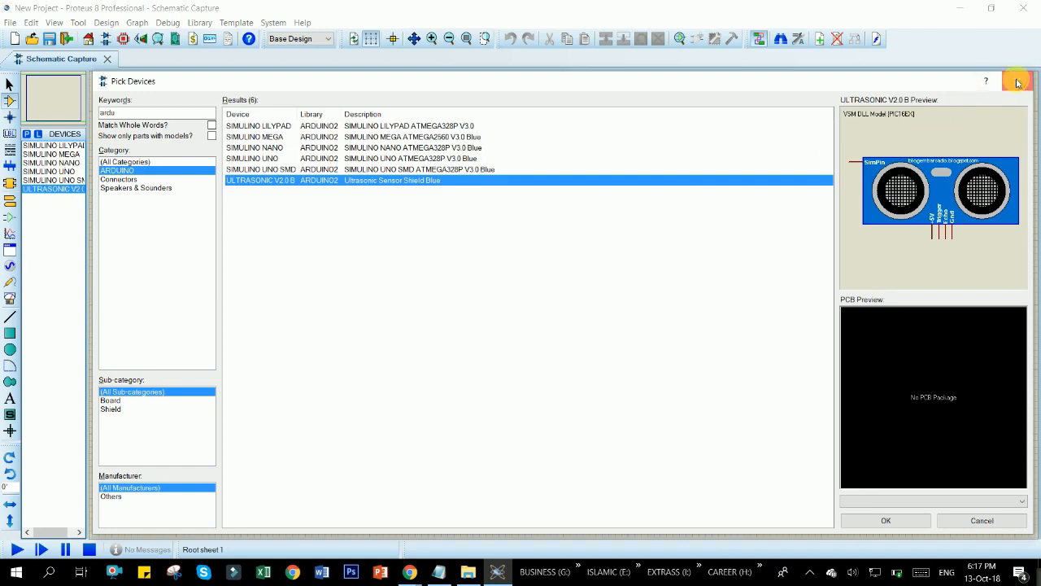
left_click(1017, 82)
Place the ultrasonic sensor left of the sheet's centre and the SIMULINO UNO SMD board in its upper middle.
left_click(410, 308)
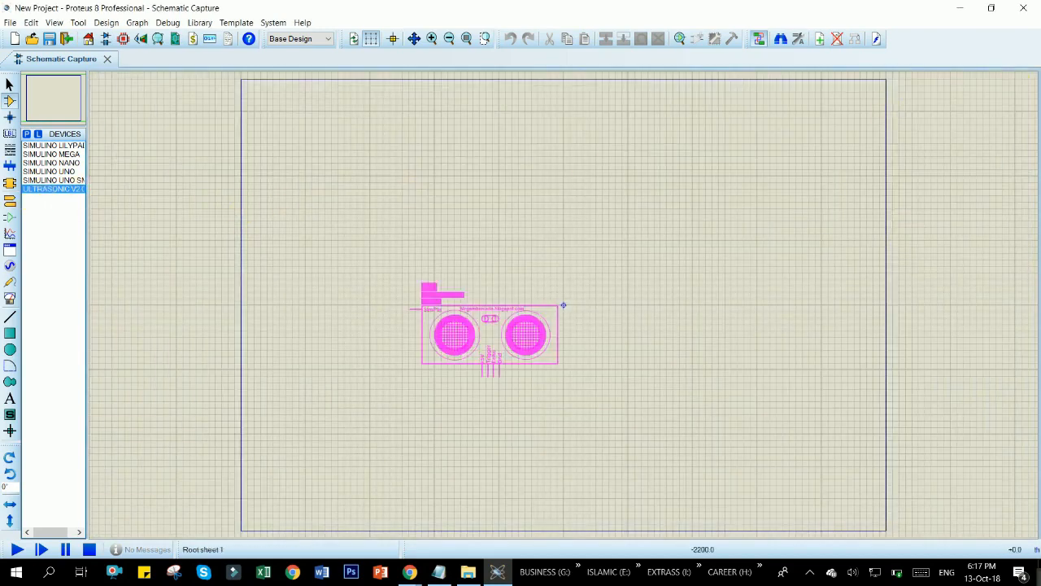
left_click(305, 308)
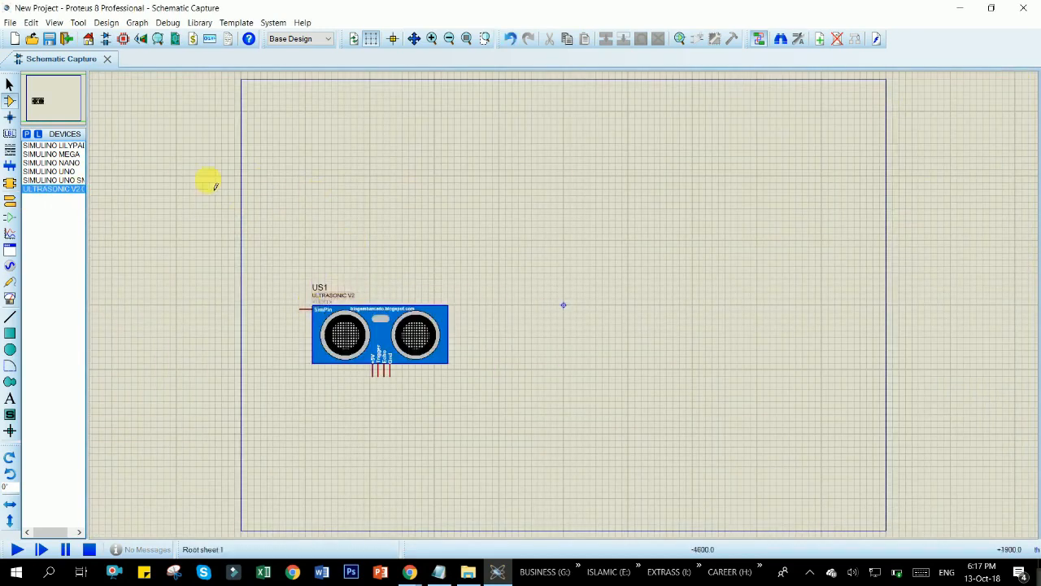
left_click(46, 180)
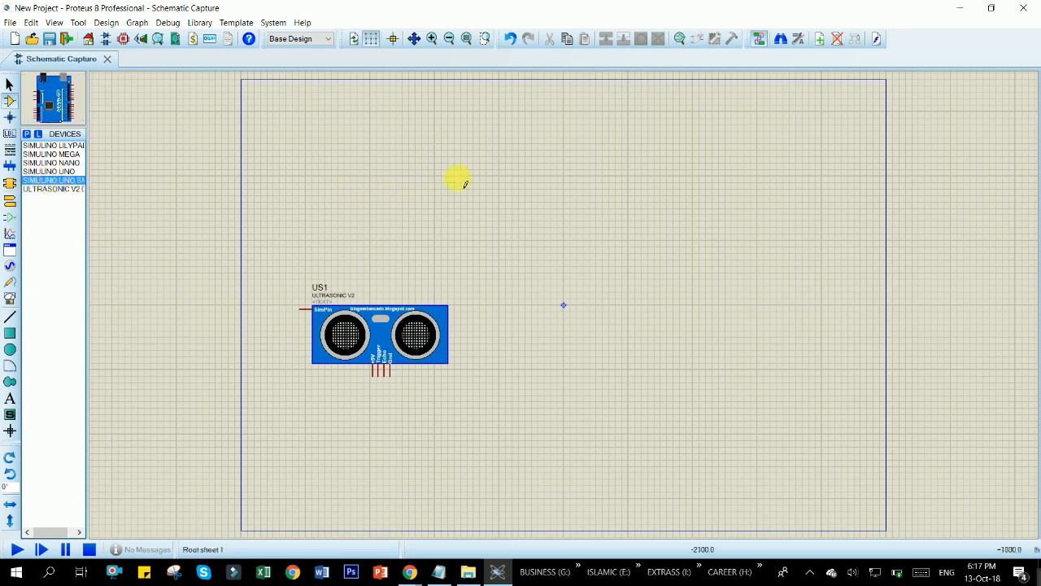
left_click(461, 182)
left_click(527, 127)
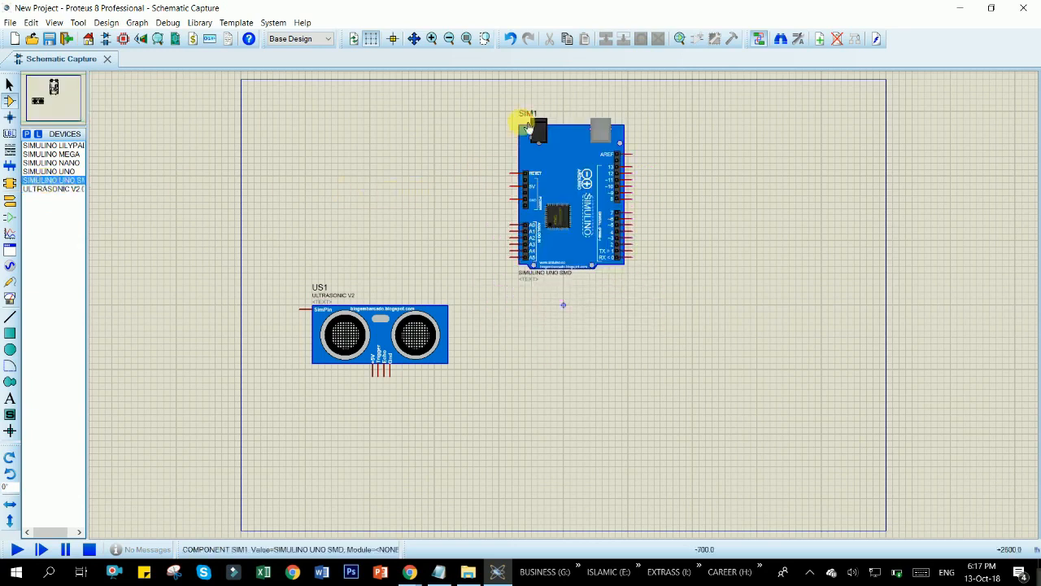
Place the SIMULINO UNO board to the right of the UNO SMD and the SIMULINO NANO board below the UNO SMD.
left_click(42, 171)
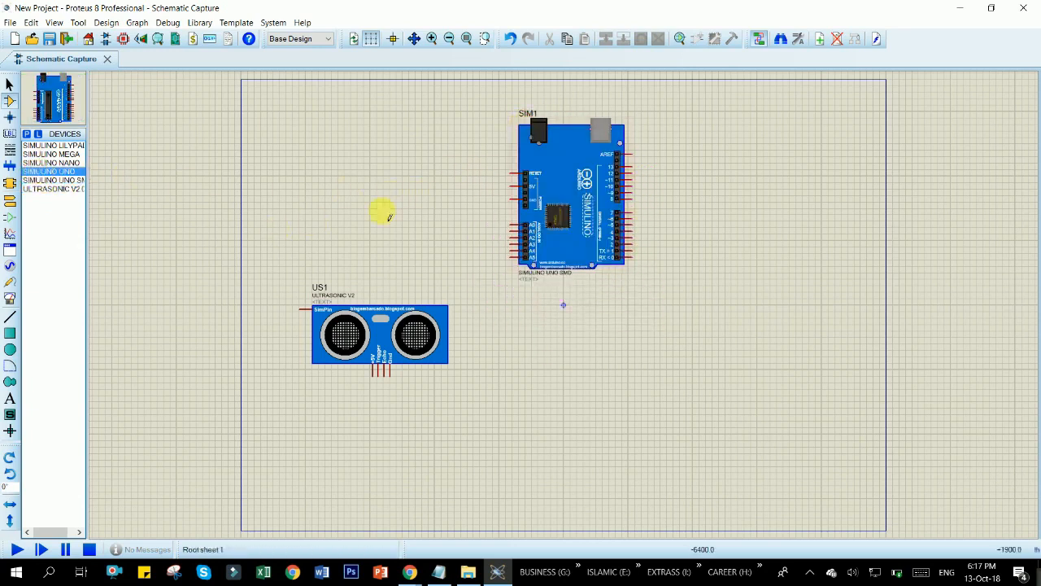
left_click(760, 248)
left_click(711, 153)
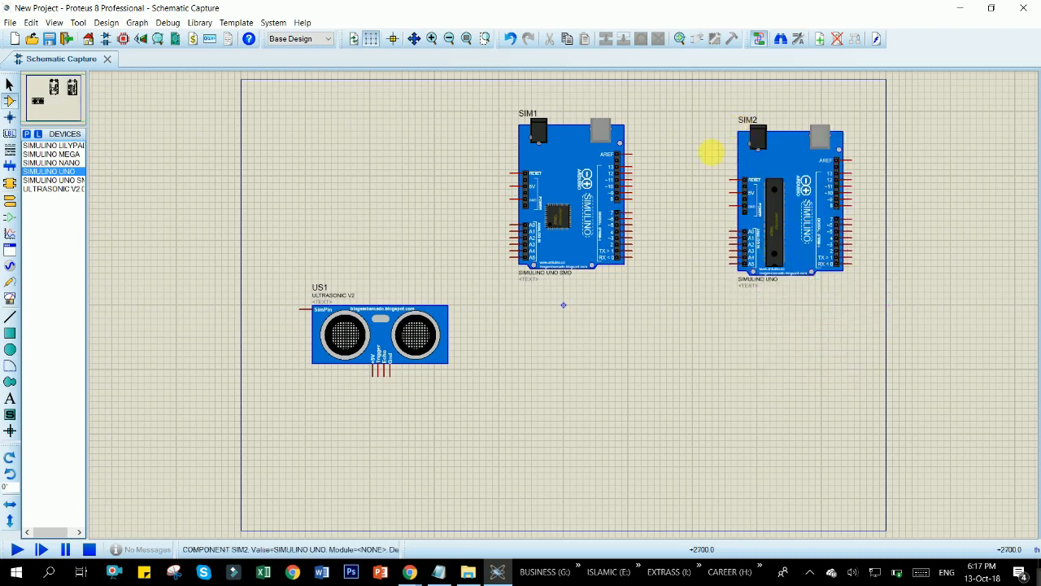
left_click(49, 163)
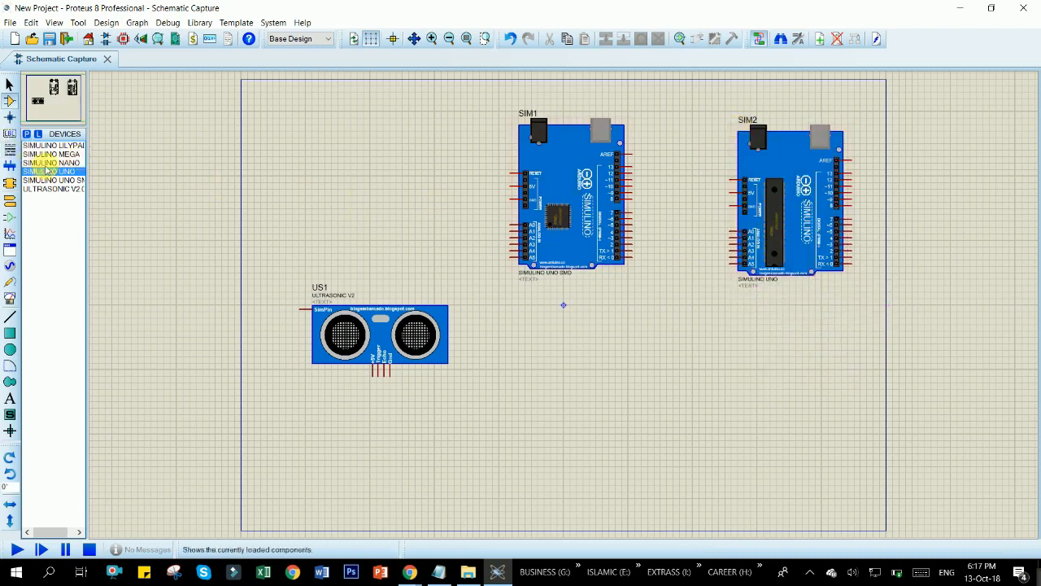
left_click(604, 397)
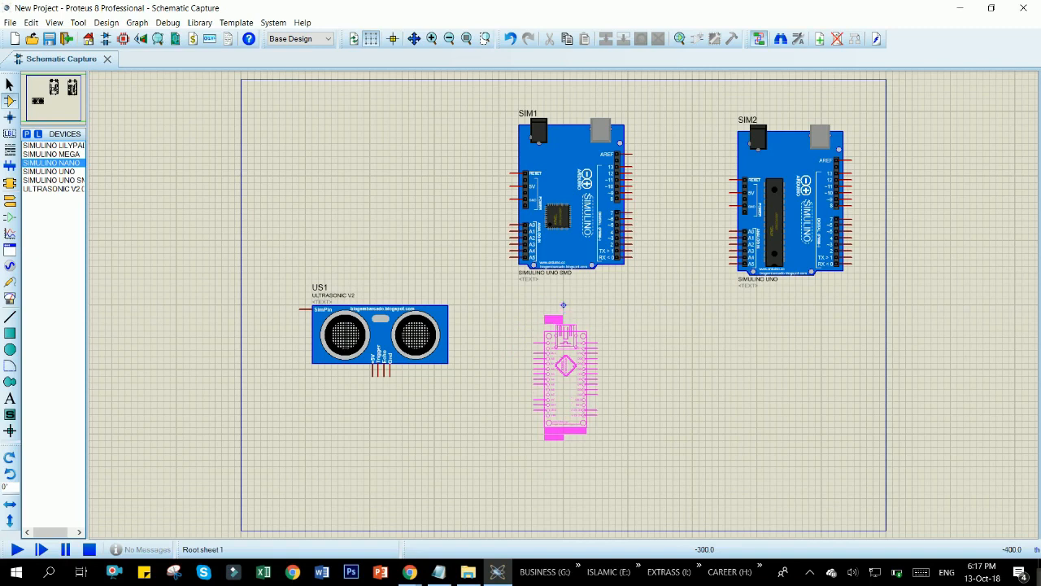
left_click(552, 329)
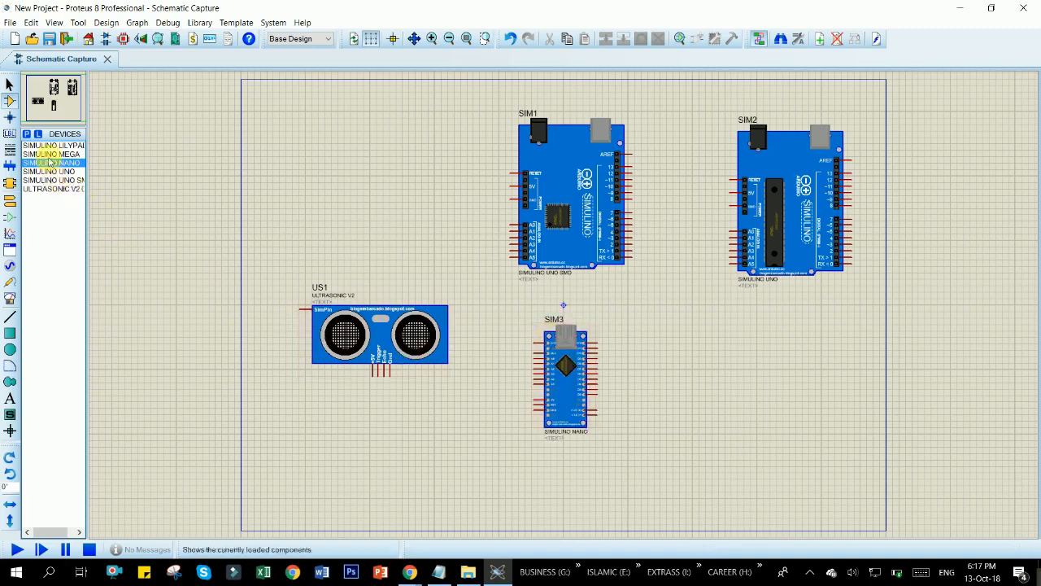
Place the SIMULINO MEGA board to the right of the NANO and the SIMULINO LILYPAD board above the ultrasonic sensor.
left_click(51, 154)
left_click(750, 388)
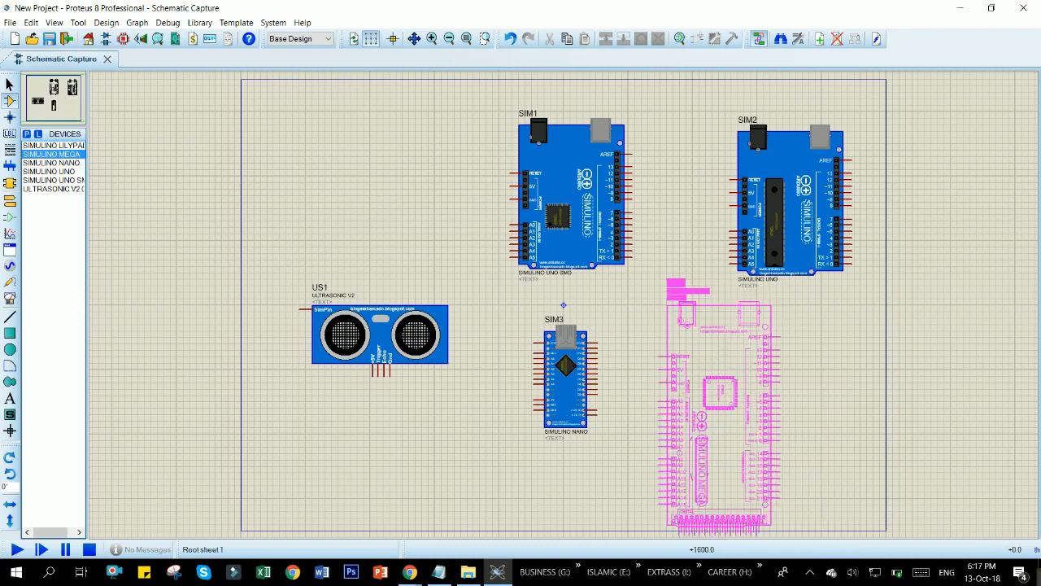
left_click(671, 309)
left_click(51, 144)
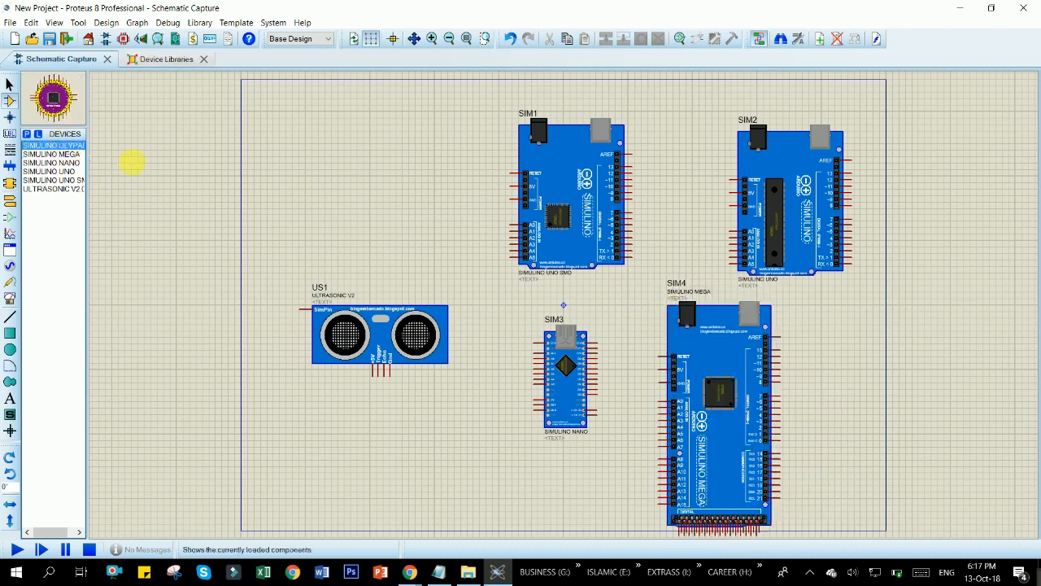
left_click(326, 180)
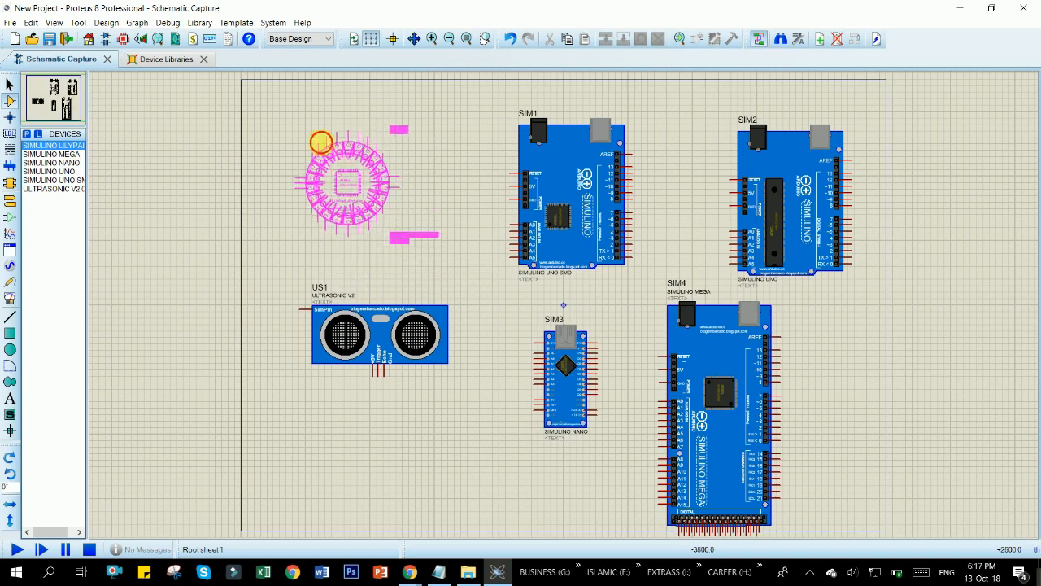
left_click(321, 142)
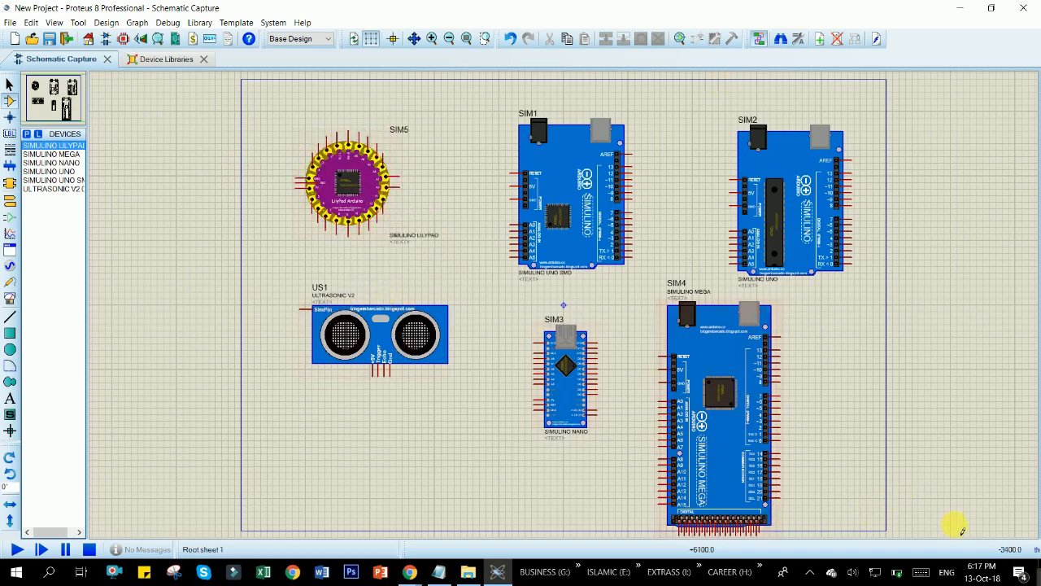
Select all five placed SIMULINO boards and the ultrasonic sensor together.
left_click_drag(246, 89, 970, 524)
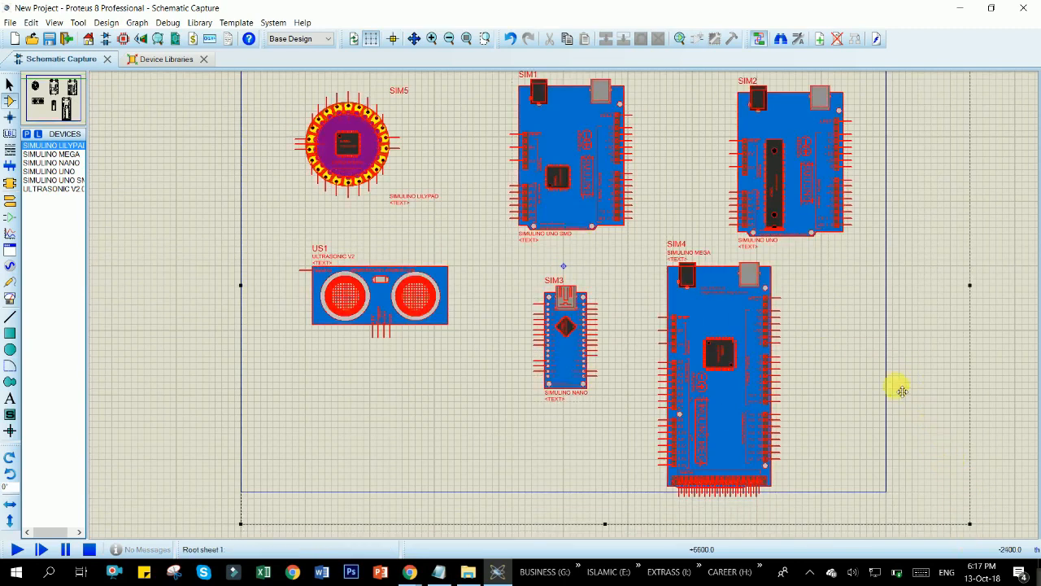